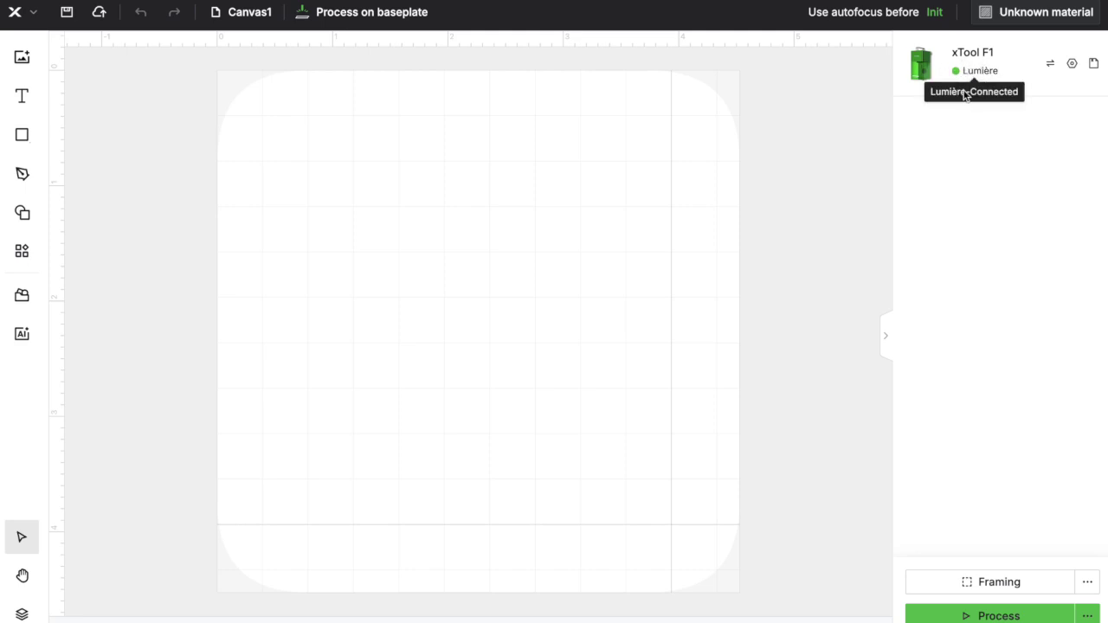
Connect the F1 Lumière laser over USB, refresh the device list, and close the connection dialog.
left_click(1050, 63)
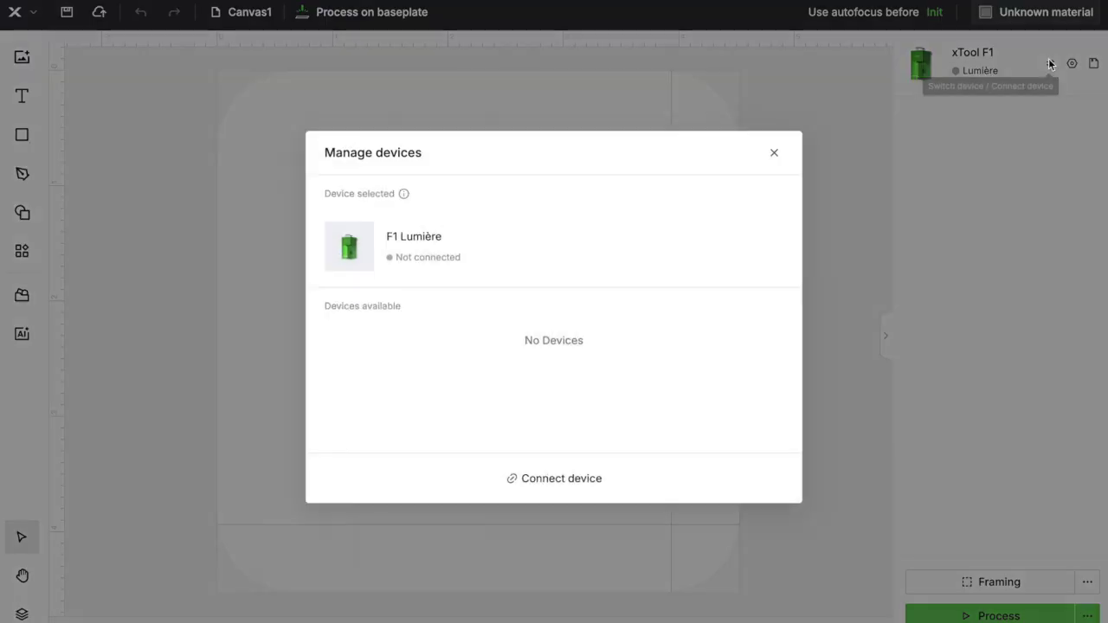
left_click(557, 479)
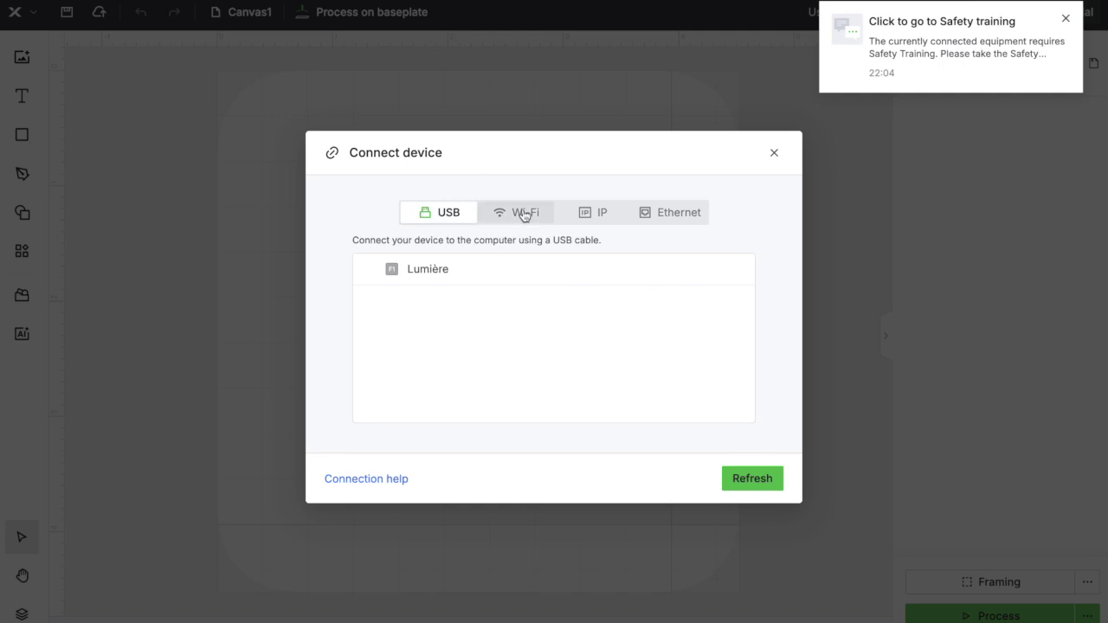
left_click(439, 274)
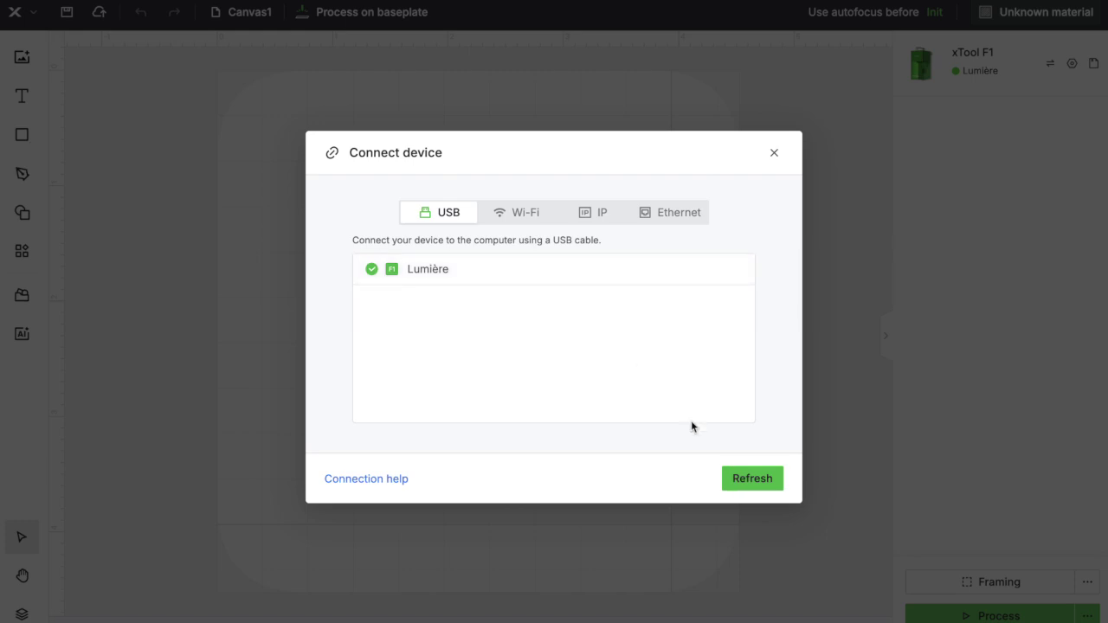
left_click(737, 476)
left_click(772, 153)
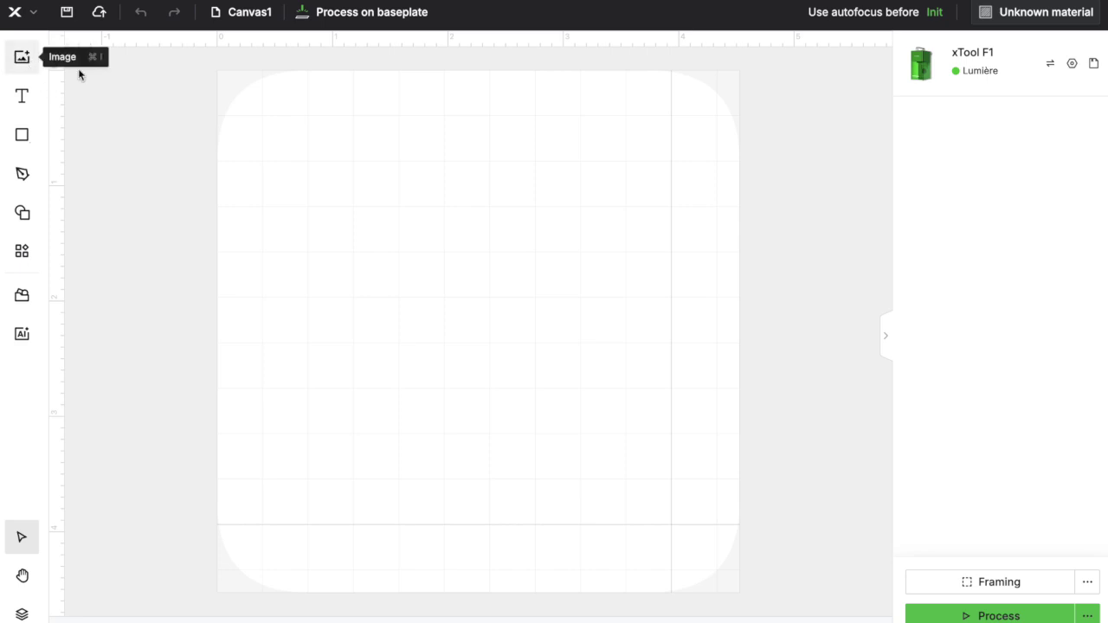
Import recipe.svg from the Graphic Design folder and select the left copy of the recipe.
key("super+i")
left_click(707, 223)
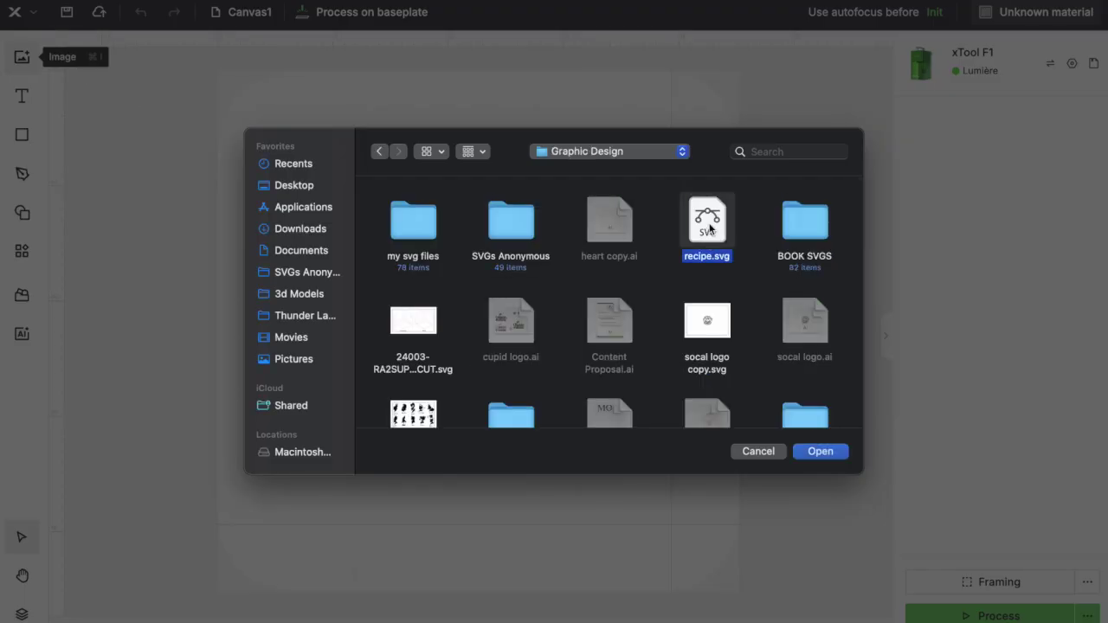
left_click(812, 452)
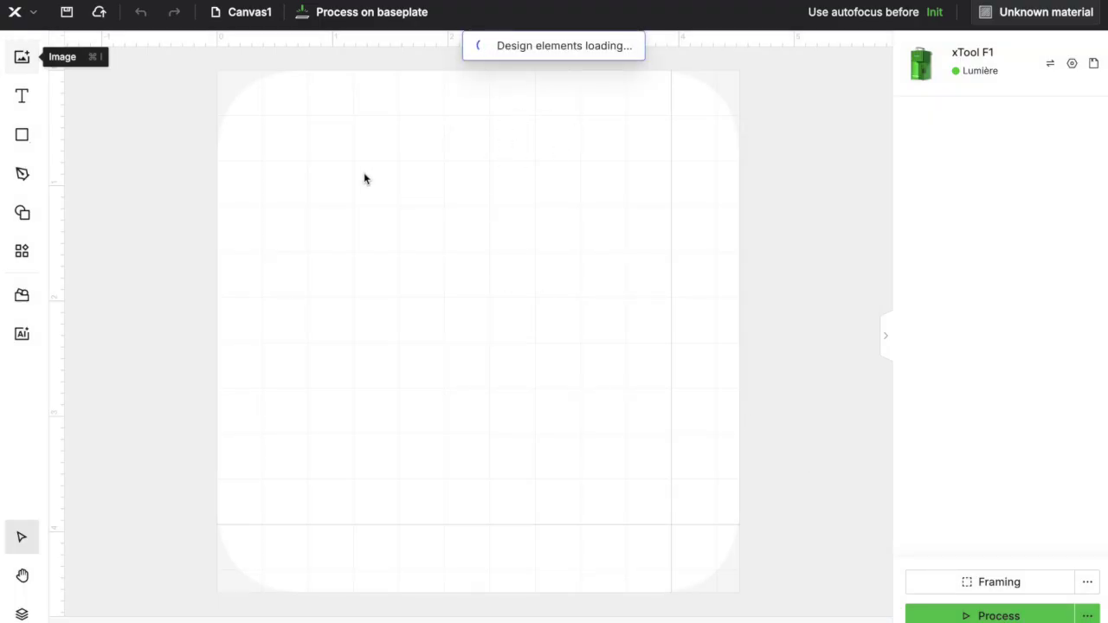
left_click(392, 200)
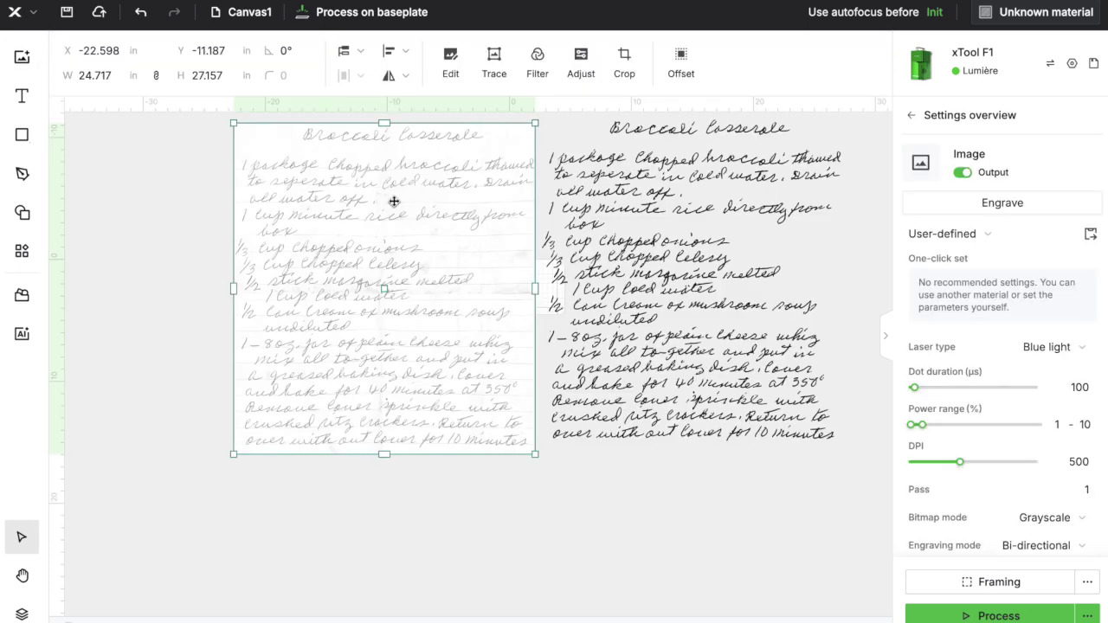
Delete the duplicate recipe and scale the remaining one to 4 in tall (3.716 in wide).
key("Delete")
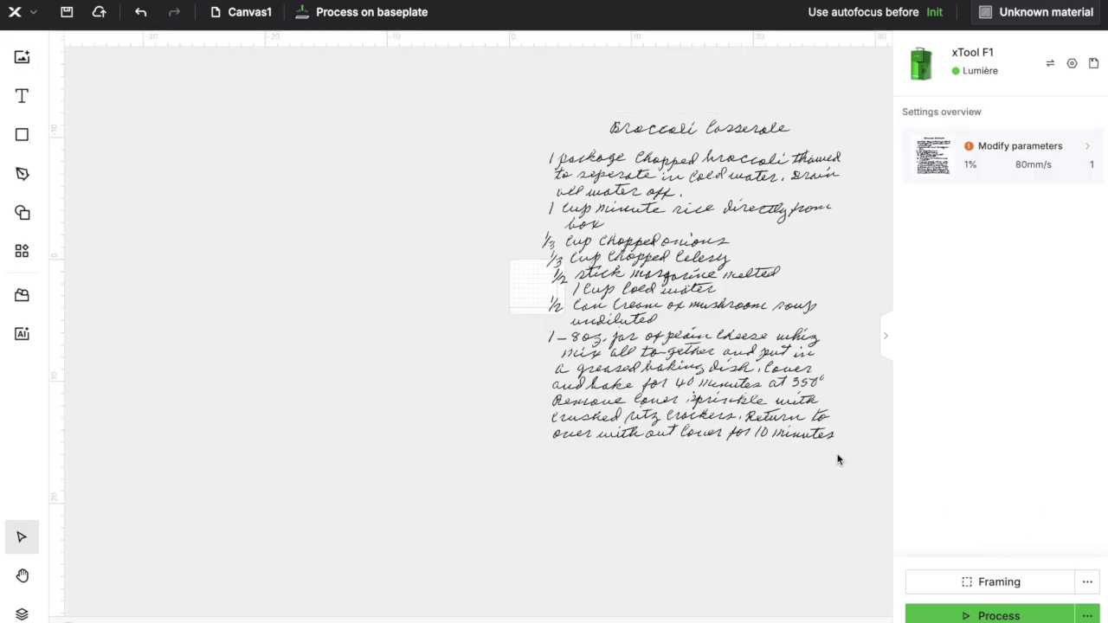
key("ctrl+a")
left_click_drag(842, 119, 606, 380)
type("4")
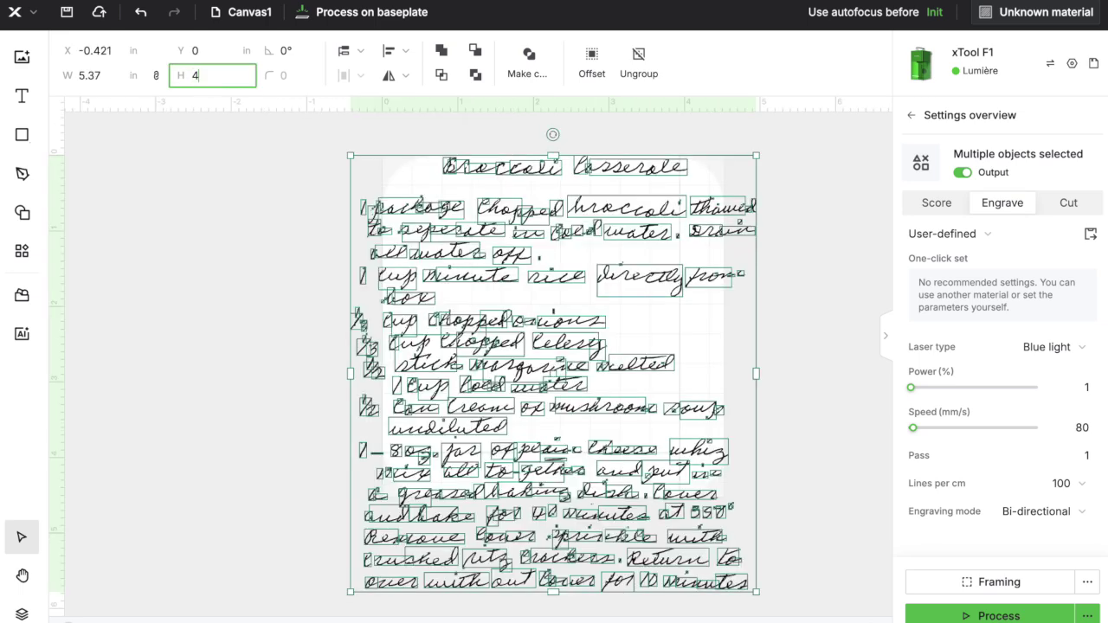
key("Return")
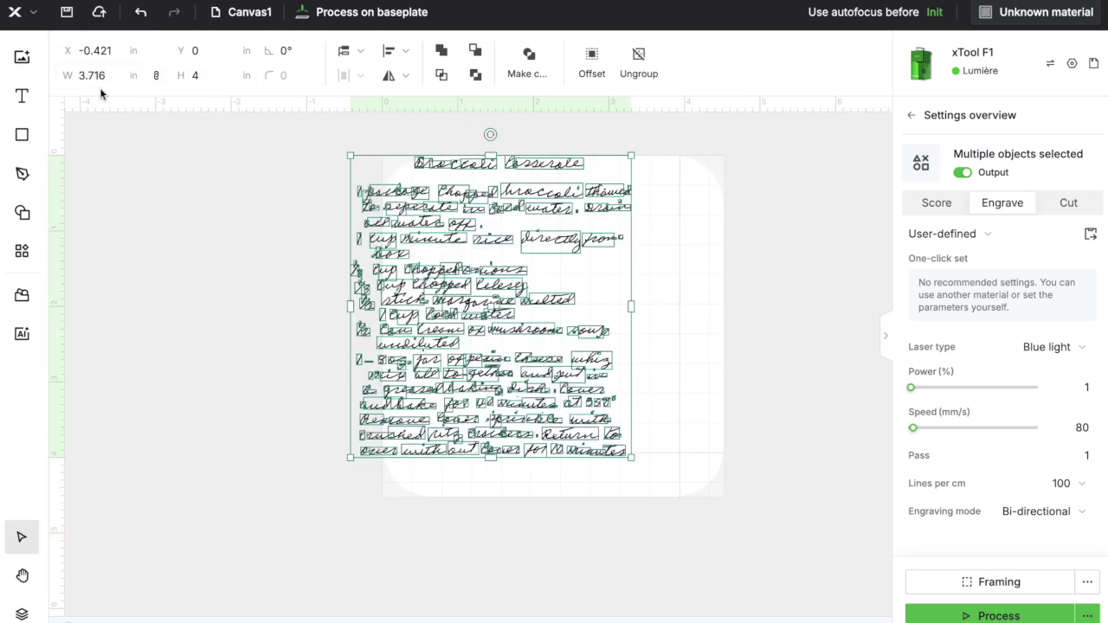
Open the application preferences from the main menu, then close them again.
left_click(33, 16)
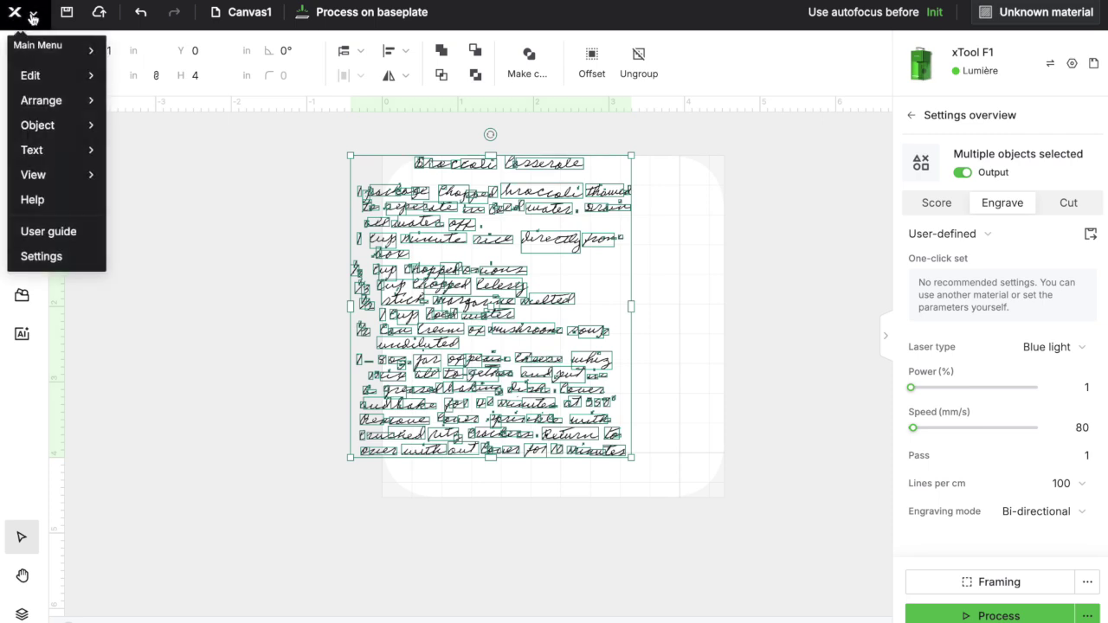
left_click(41, 255)
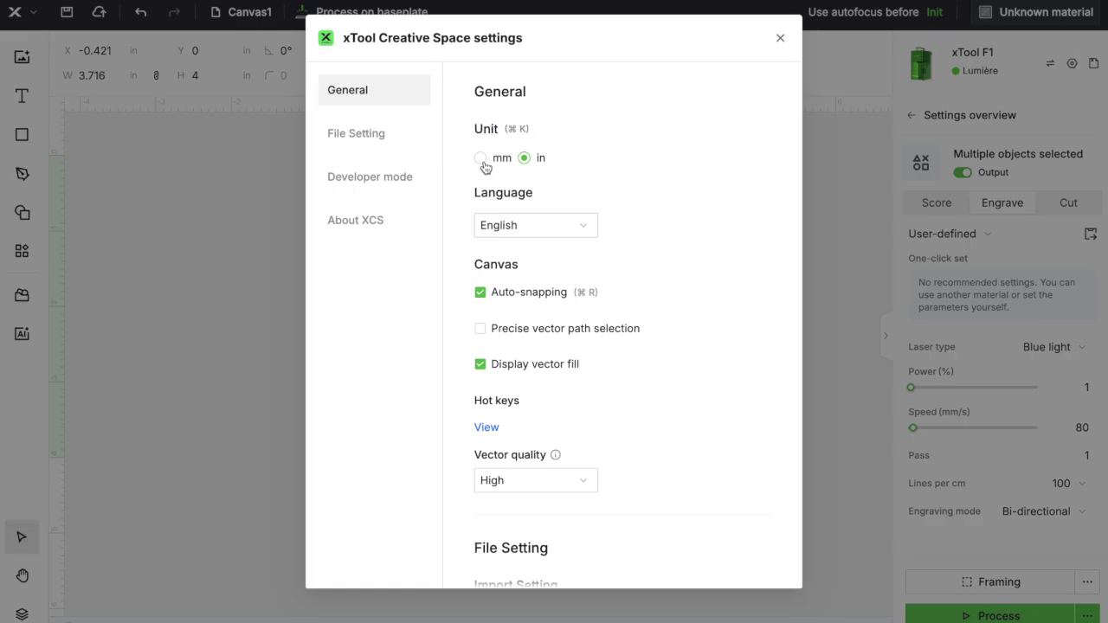
left_click(780, 38)
Select the recipe artwork and keep Blue light as its laser type.
left_click(558, 296)
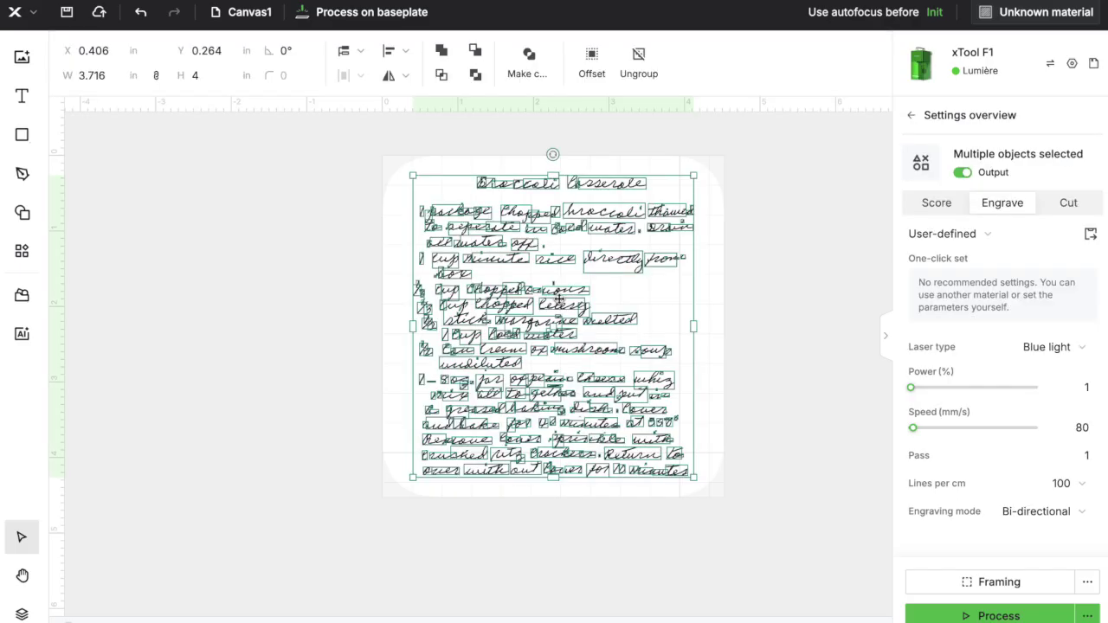
left_click(1040, 353)
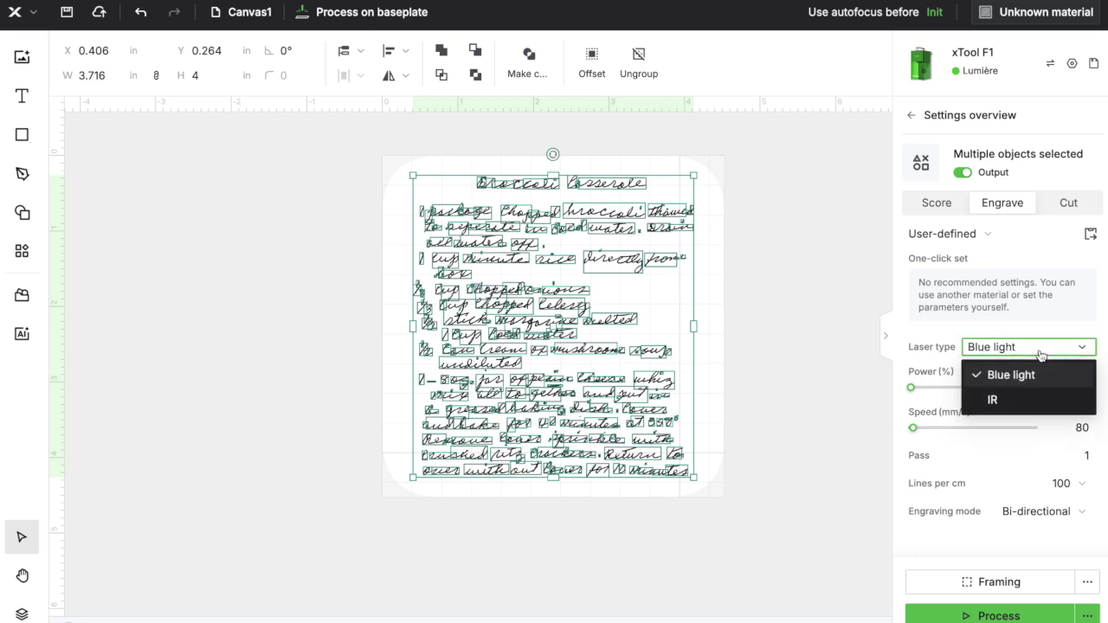
mouse_move(991, 400)
left_click(792, 305)
Set the recipe's engraving power to 100%, then check the passes and lines-per-cm choices.
key("ctrl+a")
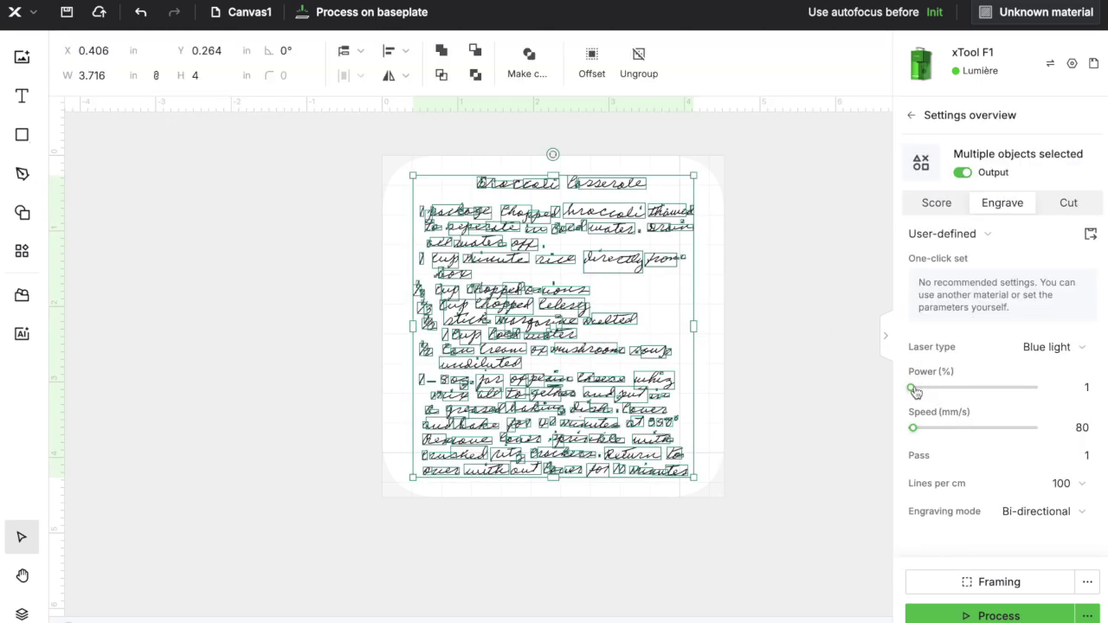
left_click_drag(915, 391, 1020, 385)
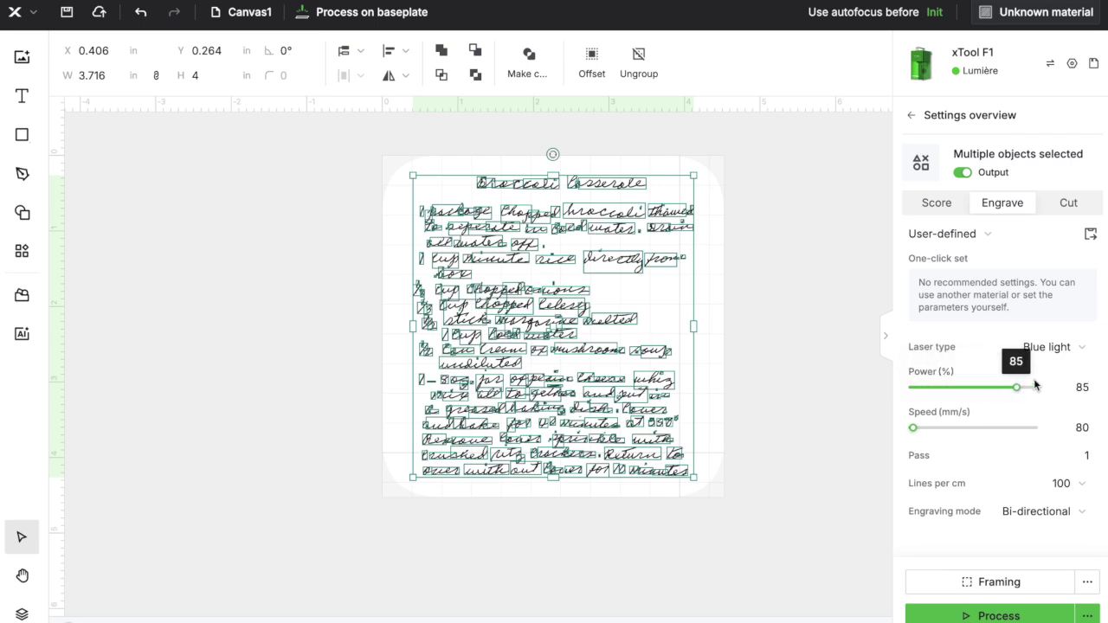
left_click(1079, 389)
type("100")
key("Tab")
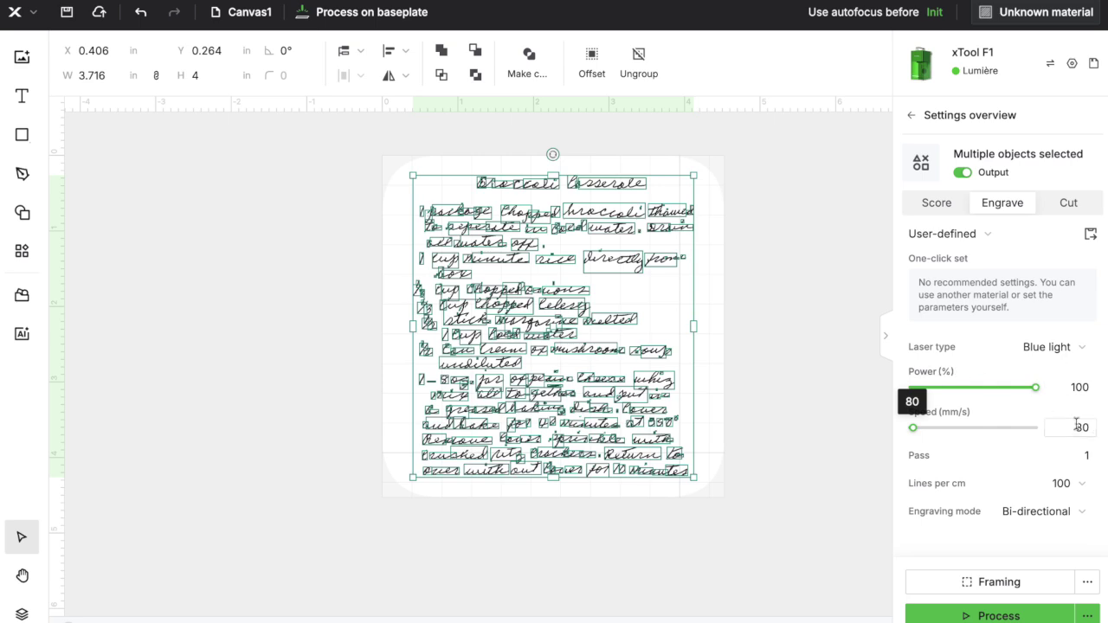
left_click(1081, 453)
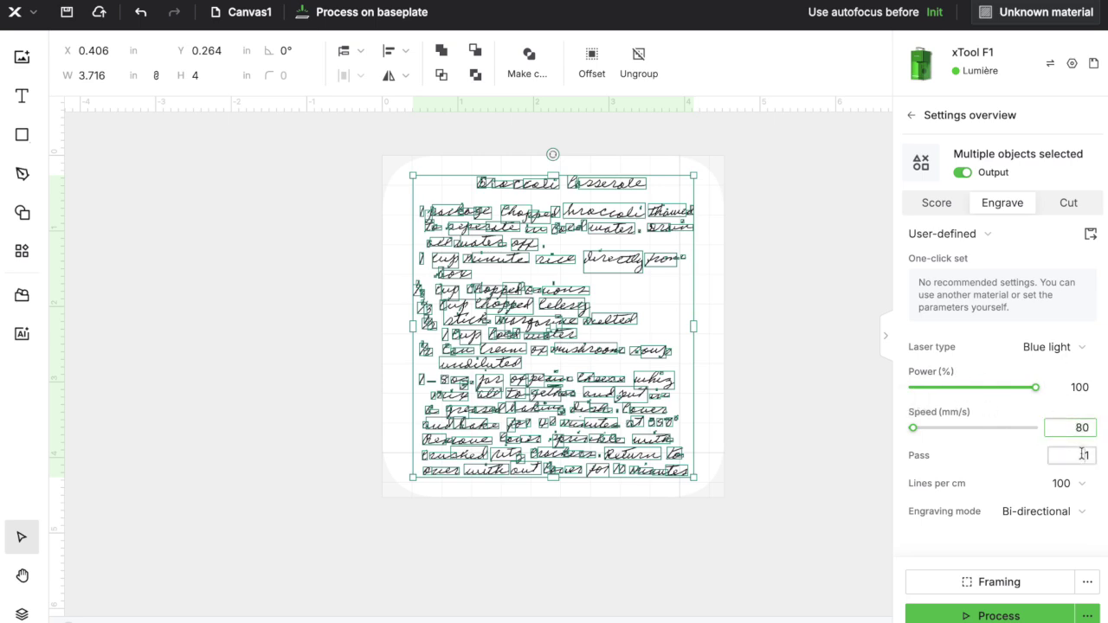
left_click(1068, 490)
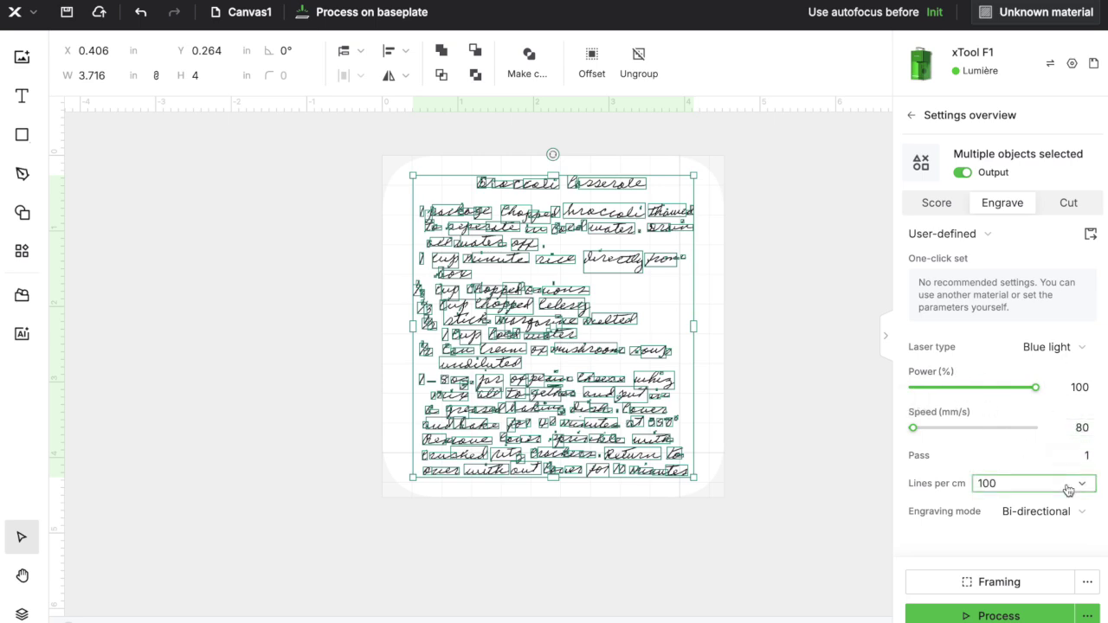
scroll(1048, 391, "down", 3)
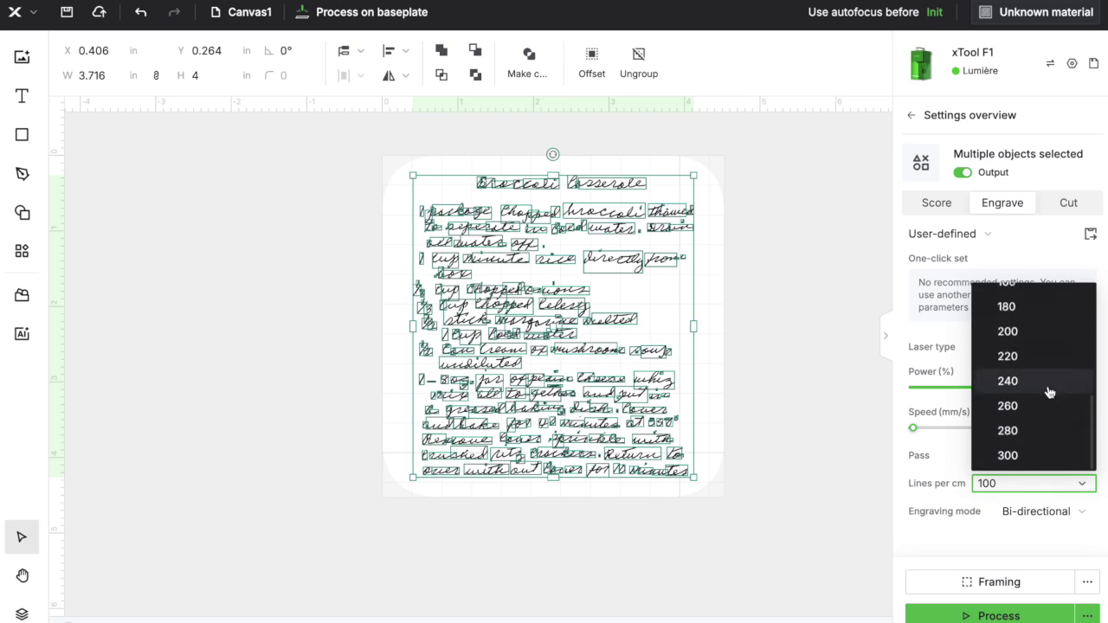
scroll(1048, 393, "up", 5)
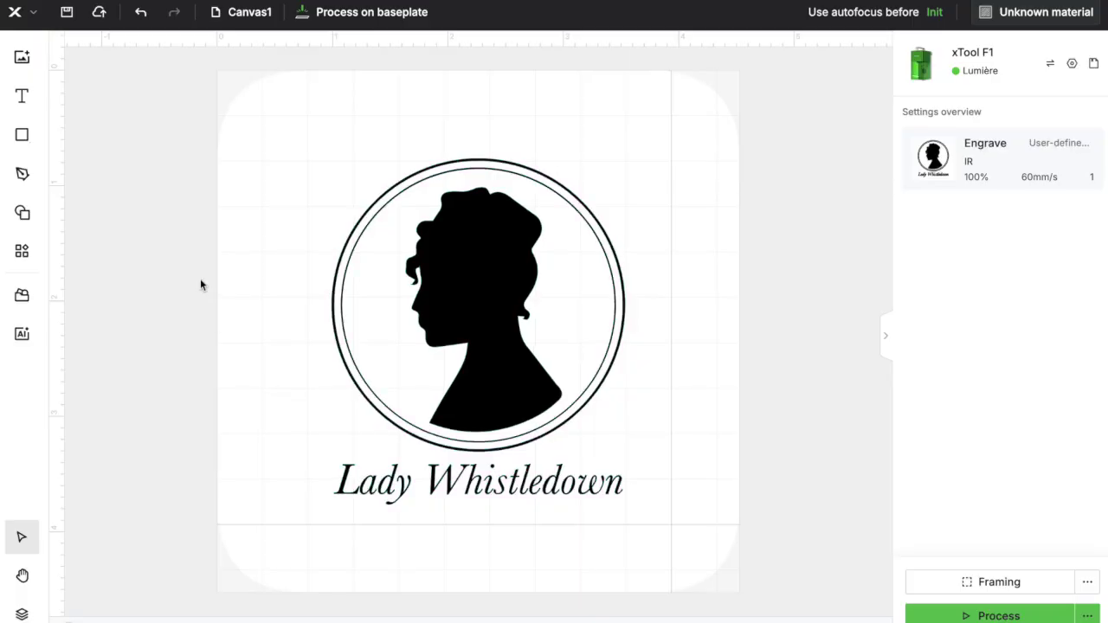
Select the Lady Whistledown cameo and raise the framing light power to 3.
left_click(480, 267)
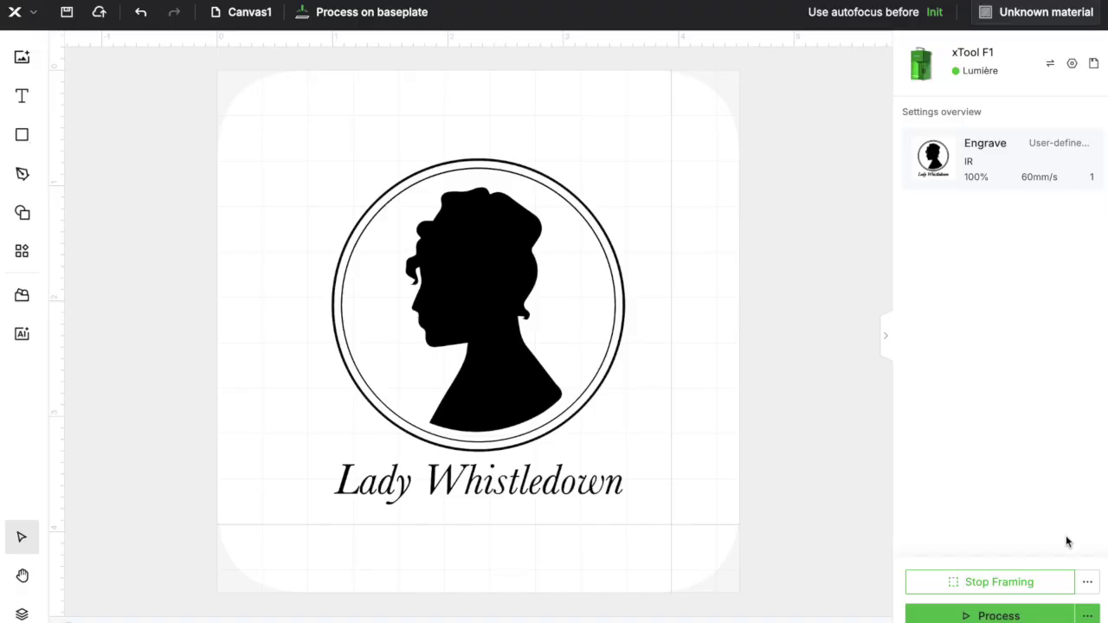
left_click(1087, 581)
left_click_drag(763, 491, 791, 485)
left_click(1087, 582)
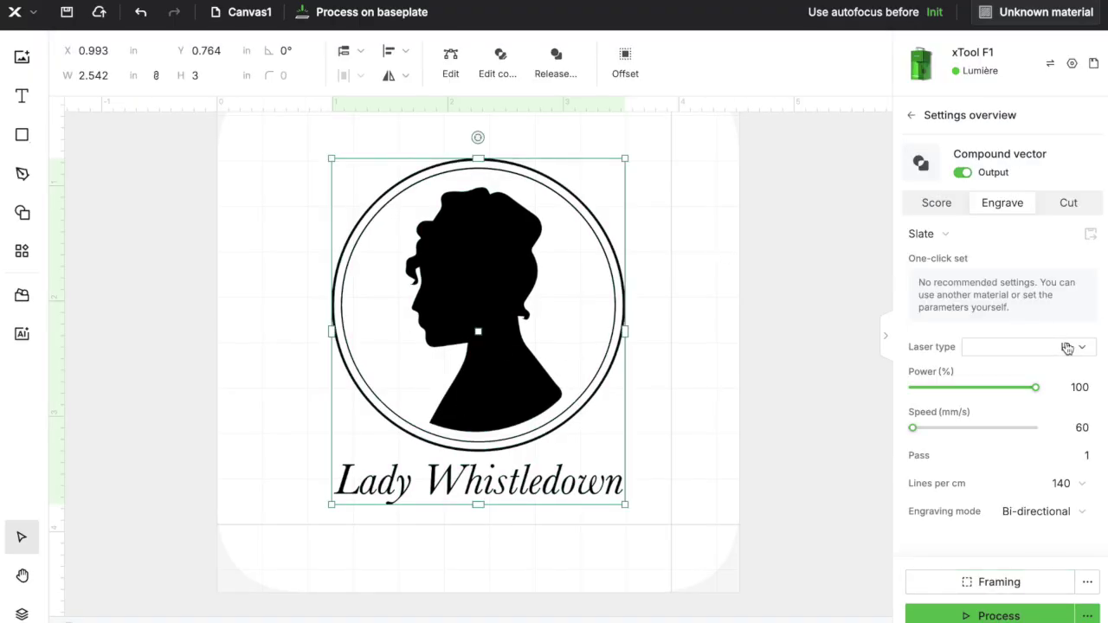
Set the cameo's engraving to 100% power and 60 mm/s, then open the job preview.
left_click(1069, 387)
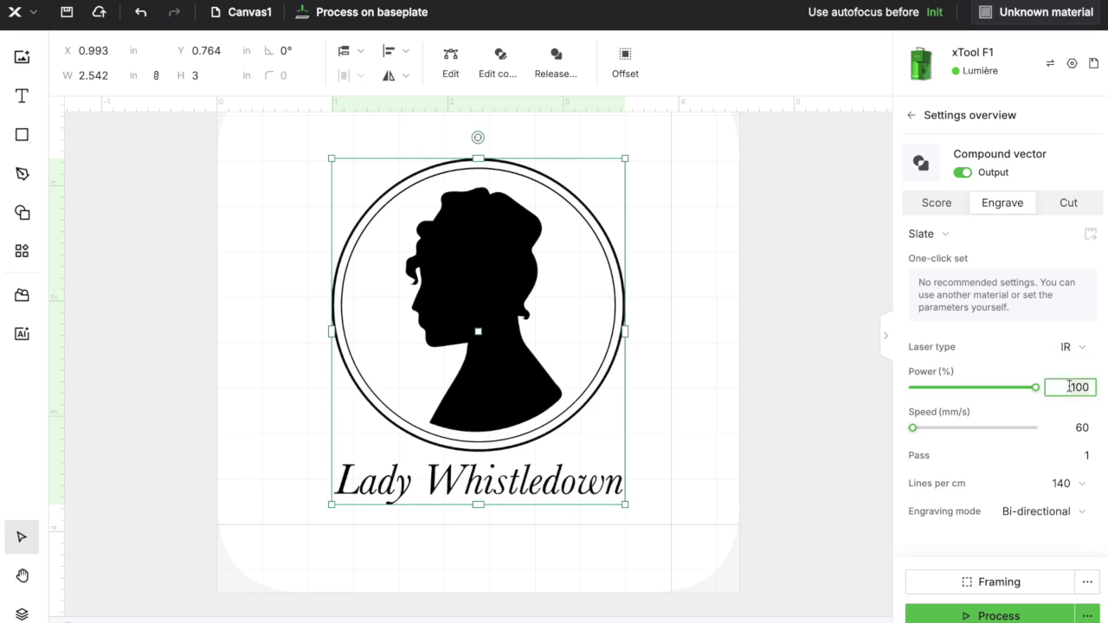
left_click(1081, 427)
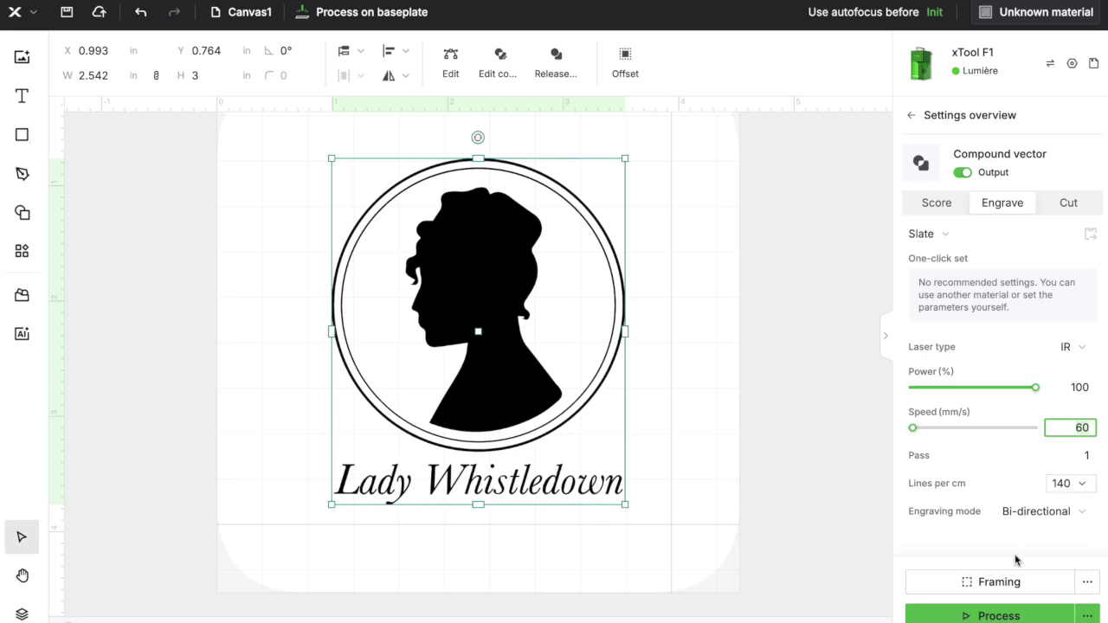
left_click(923, 611)
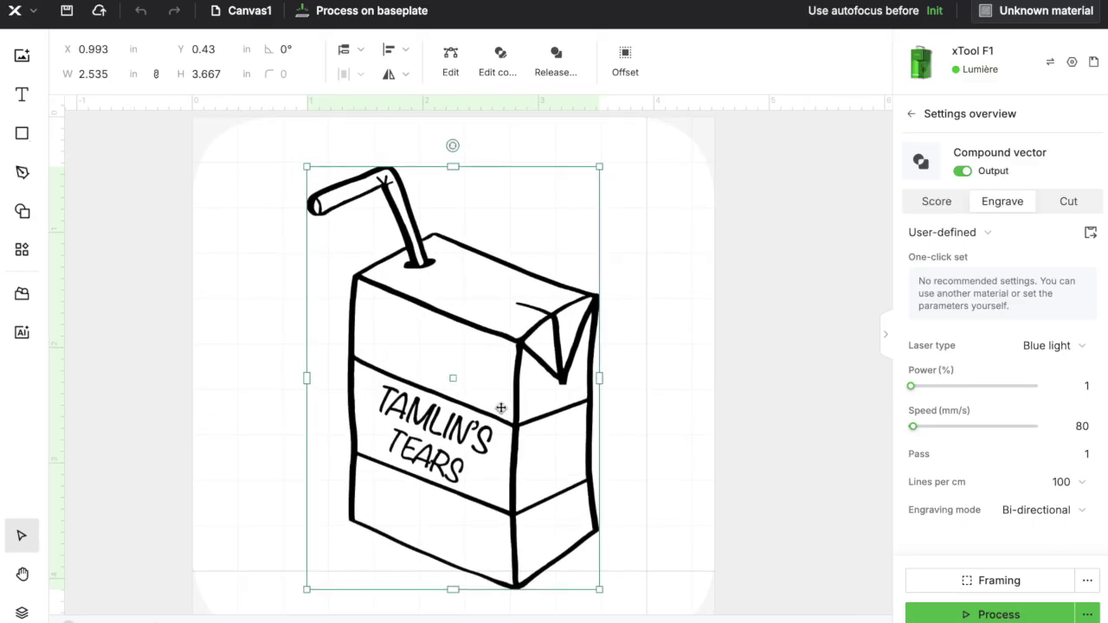
Give the juice-box Blue light engrave 60% power, 300 mm/s speed and 140 lines per cm.
scroll(501, 408, "down", 5)
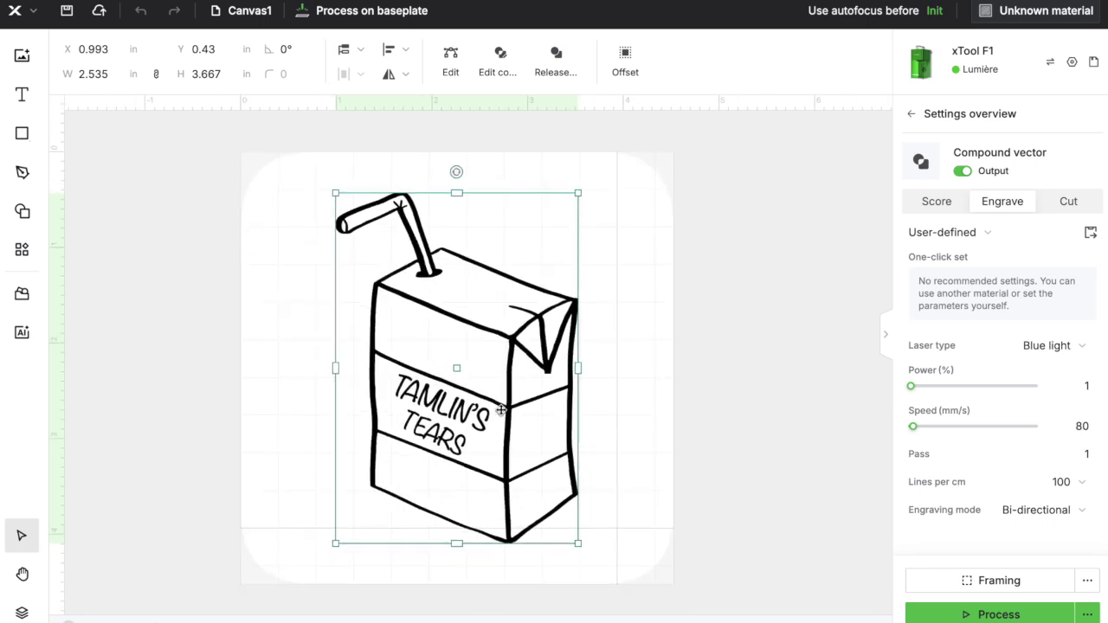
scroll(501, 410, "down", 1)
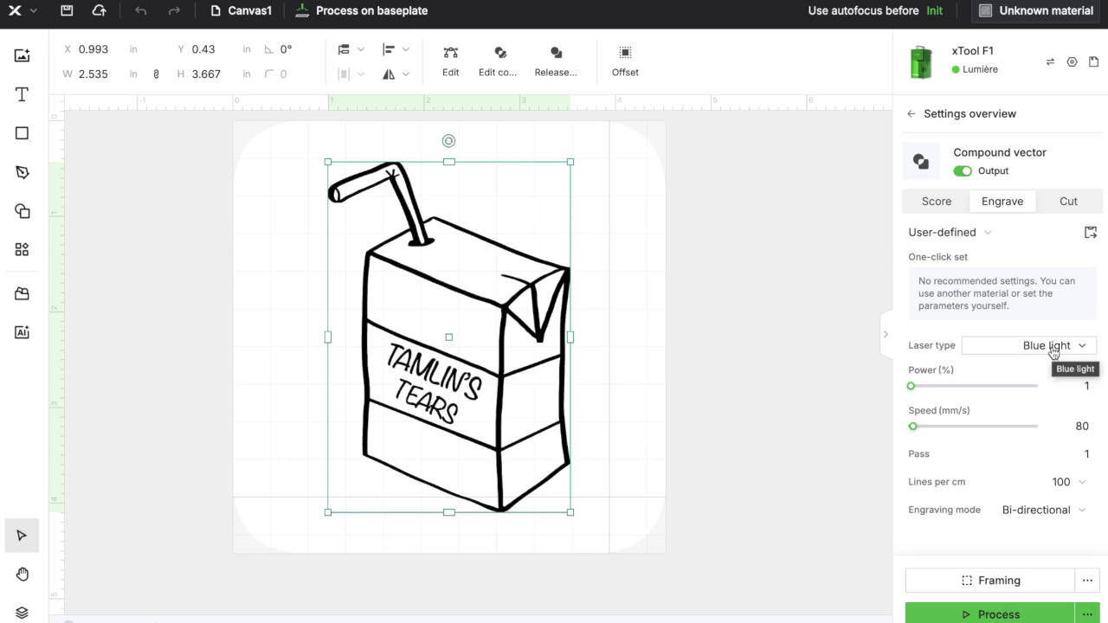
left_click(1076, 386)
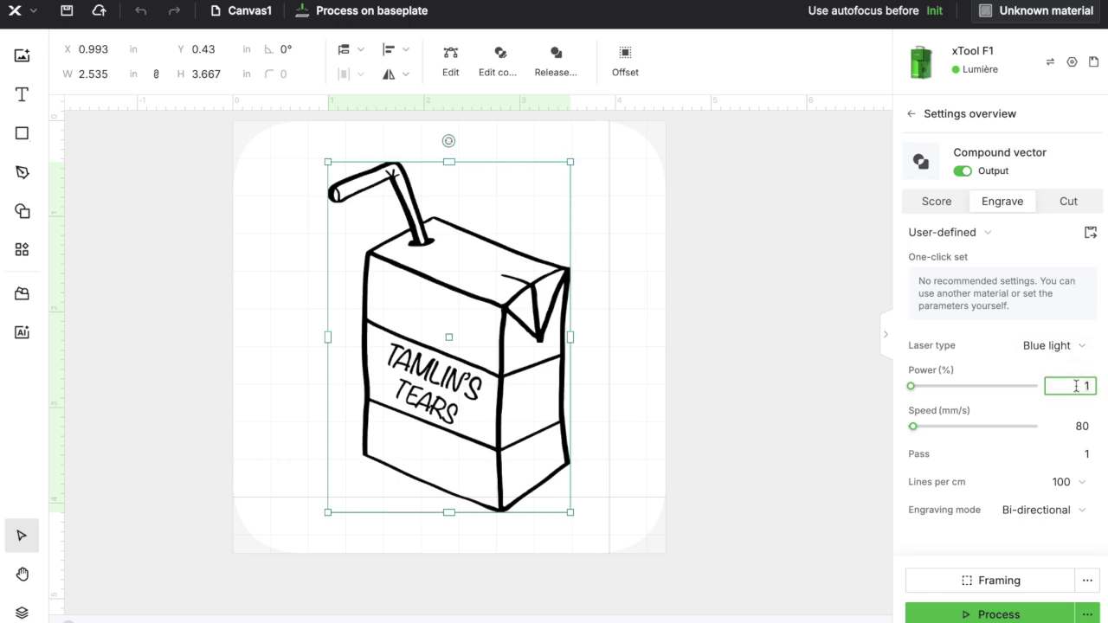
key("Tab")
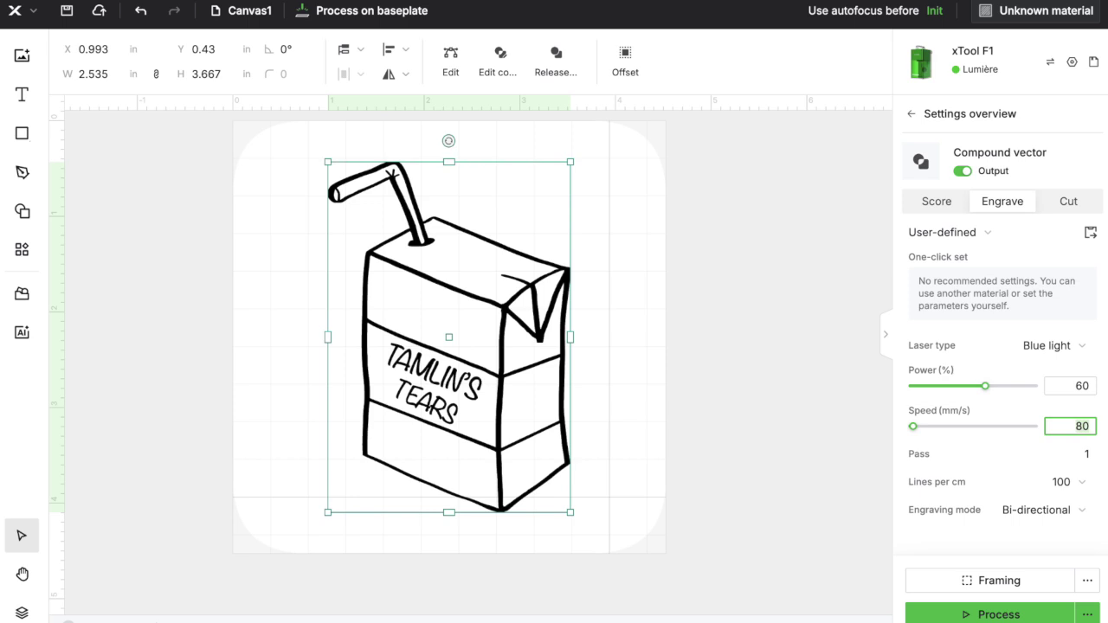
left_click(1057, 482)
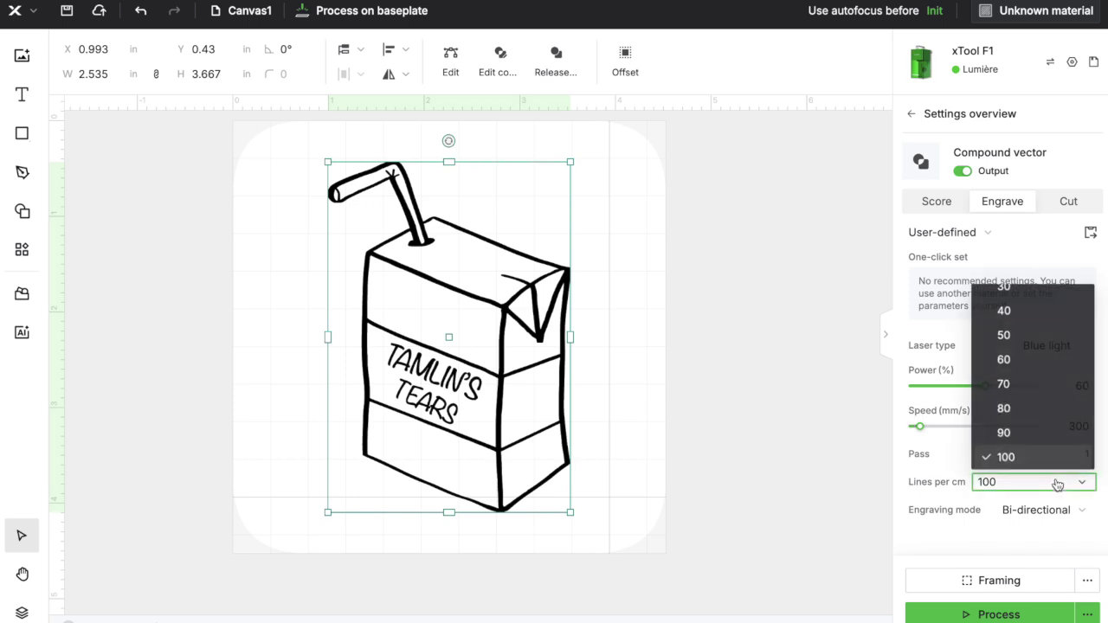
scroll(1013, 420, "down", 3)
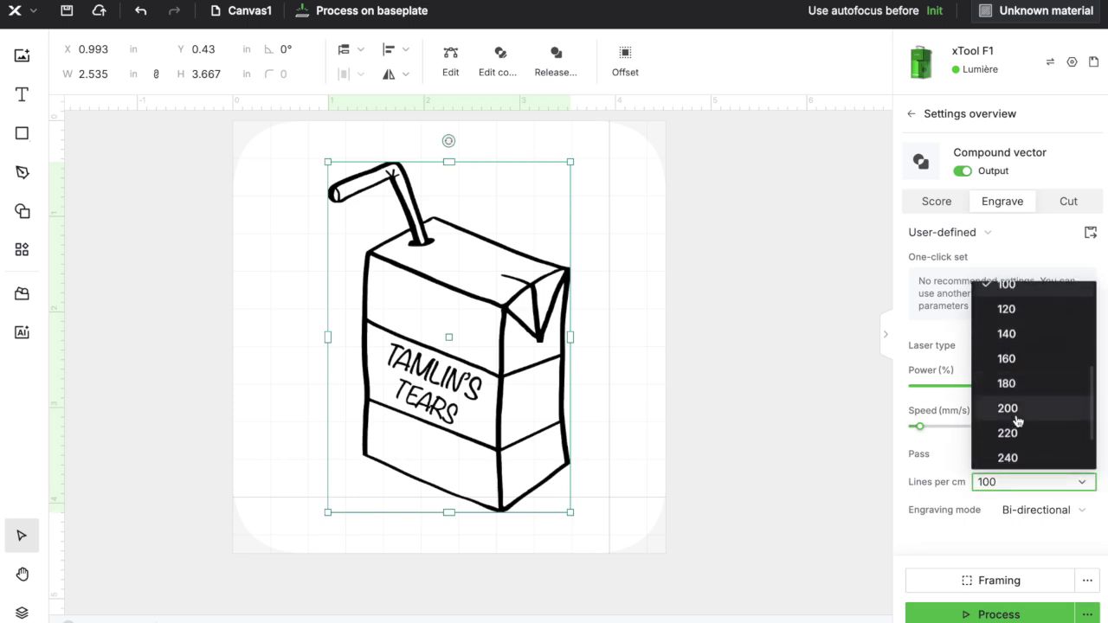
left_click(1020, 339)
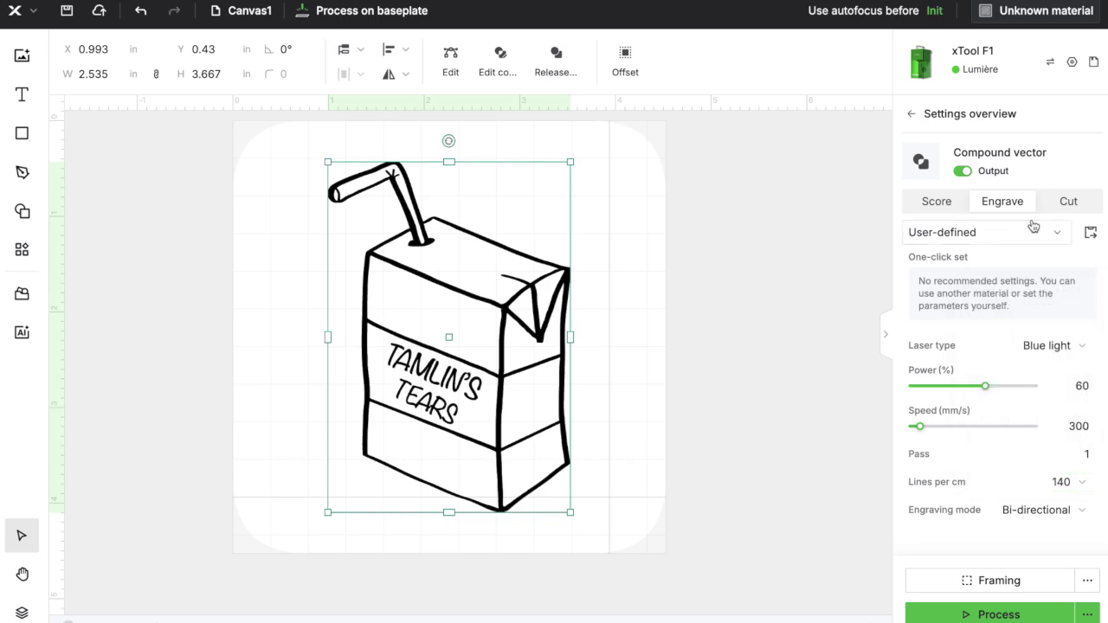
Save the juice-box engrave settings as the 'Koozie' preset and open the framing settings.
left_click(1091, 234)
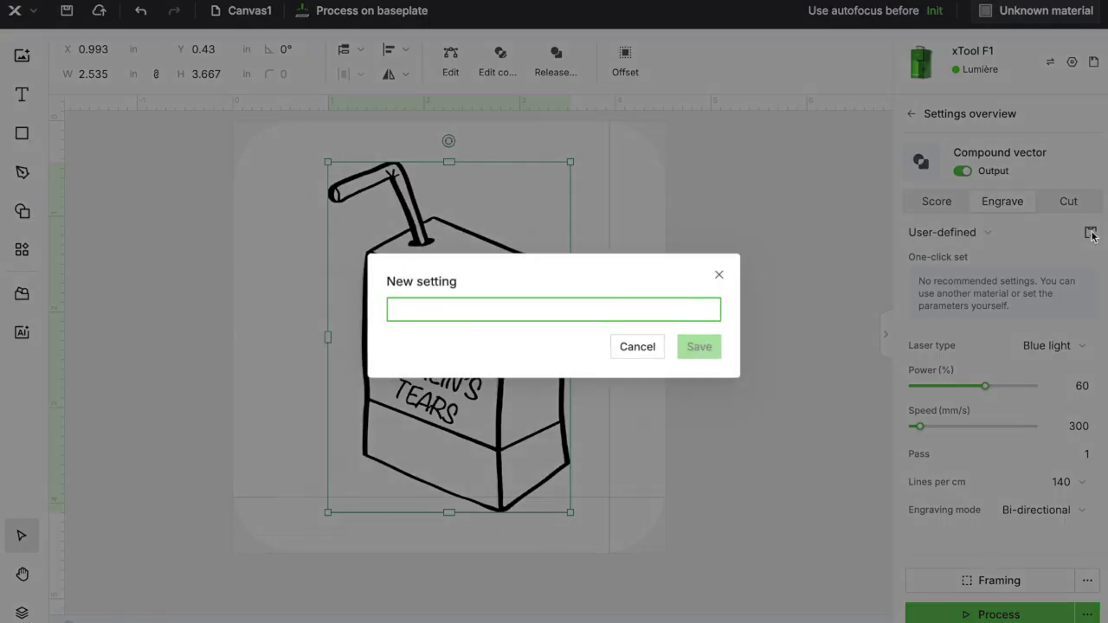
type("Koozie")
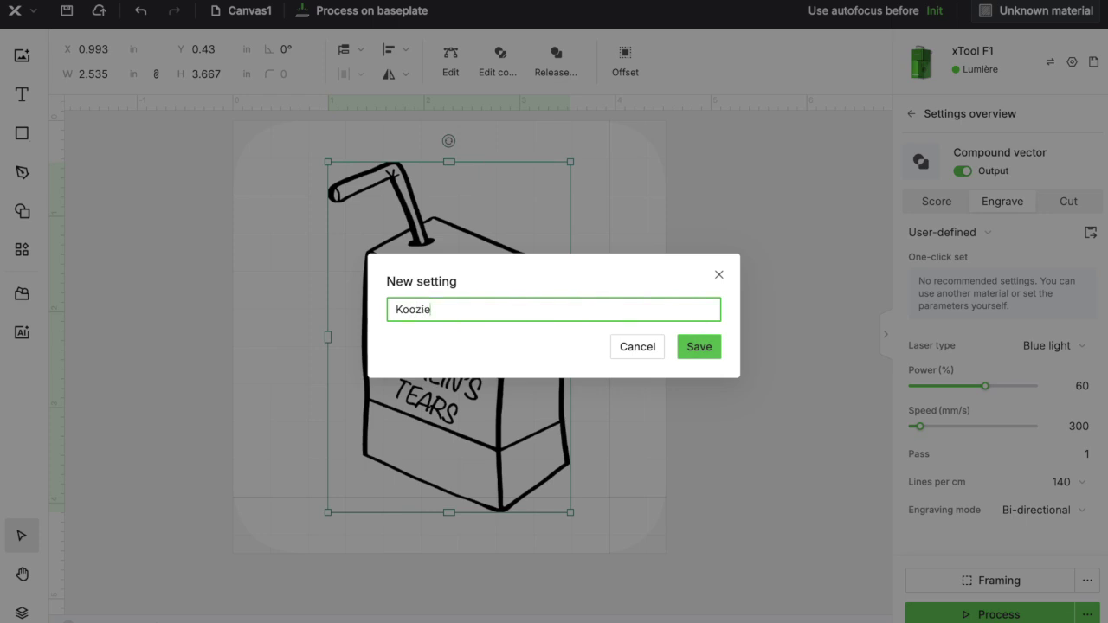
left_click(708, 350)
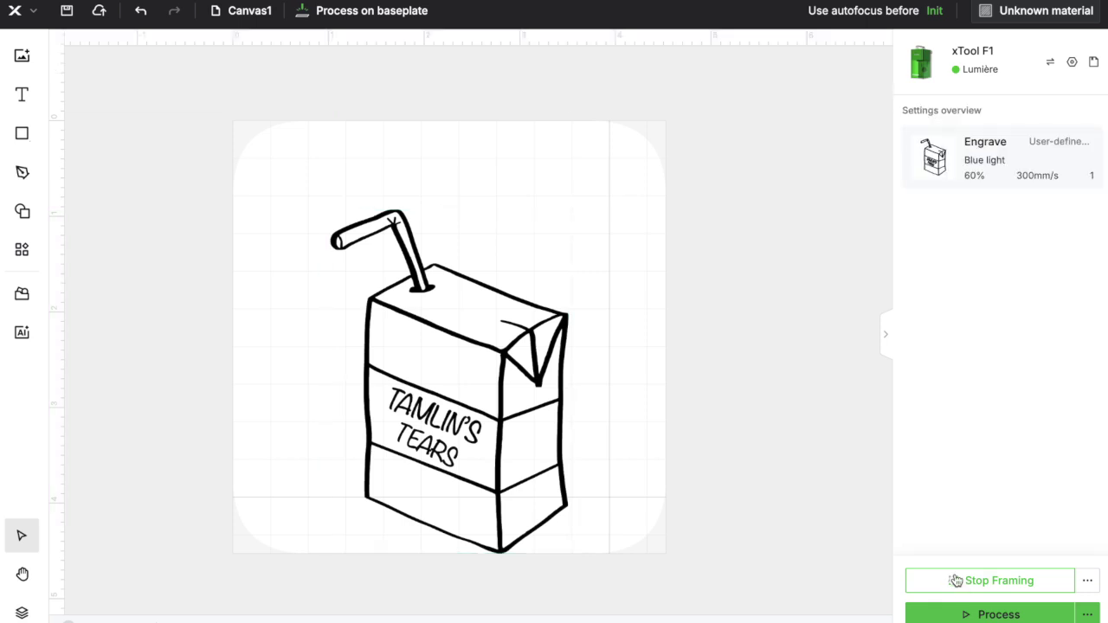
left_click(956, 579)
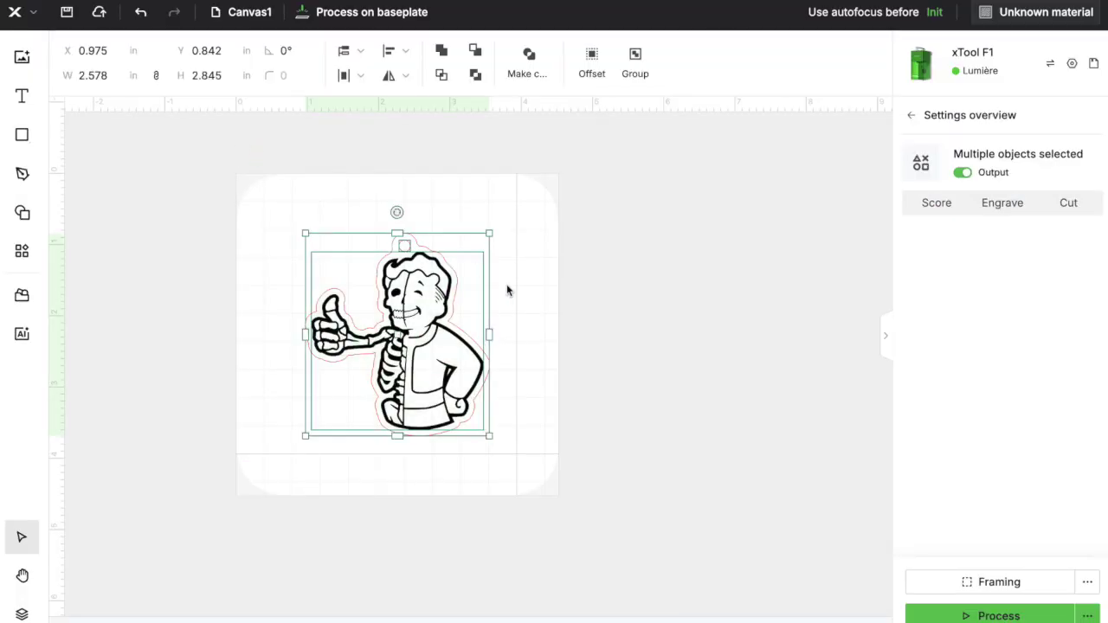
Shrink the cartoon keychain with a corner handle and review its engrave and cut layer settings.
left_click_drag(491, 234, 445, 281)
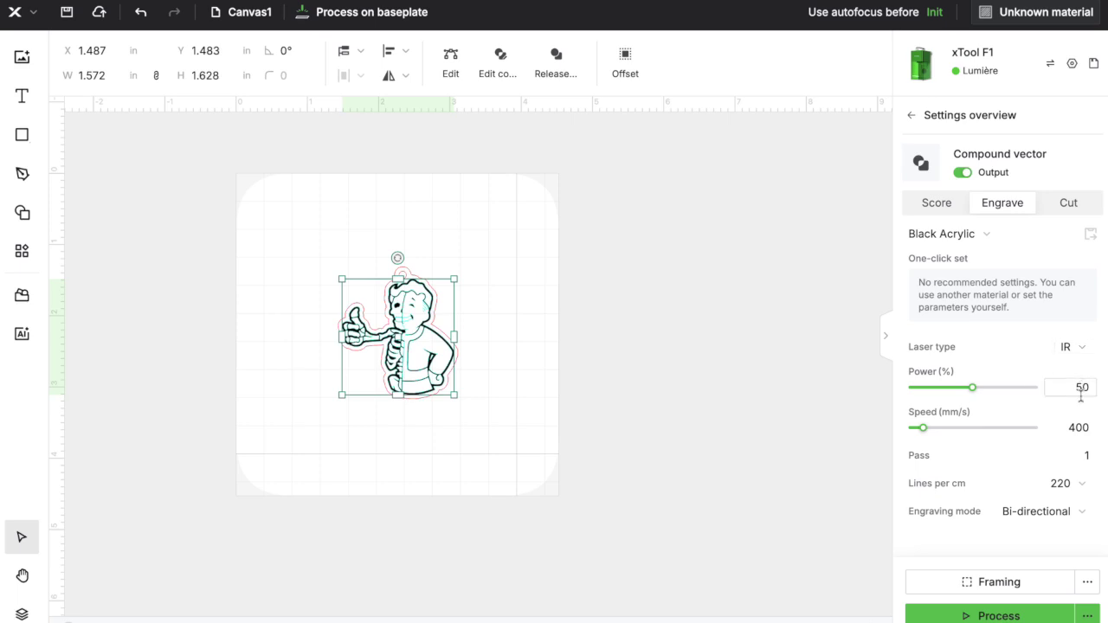
left_click(719, 363)
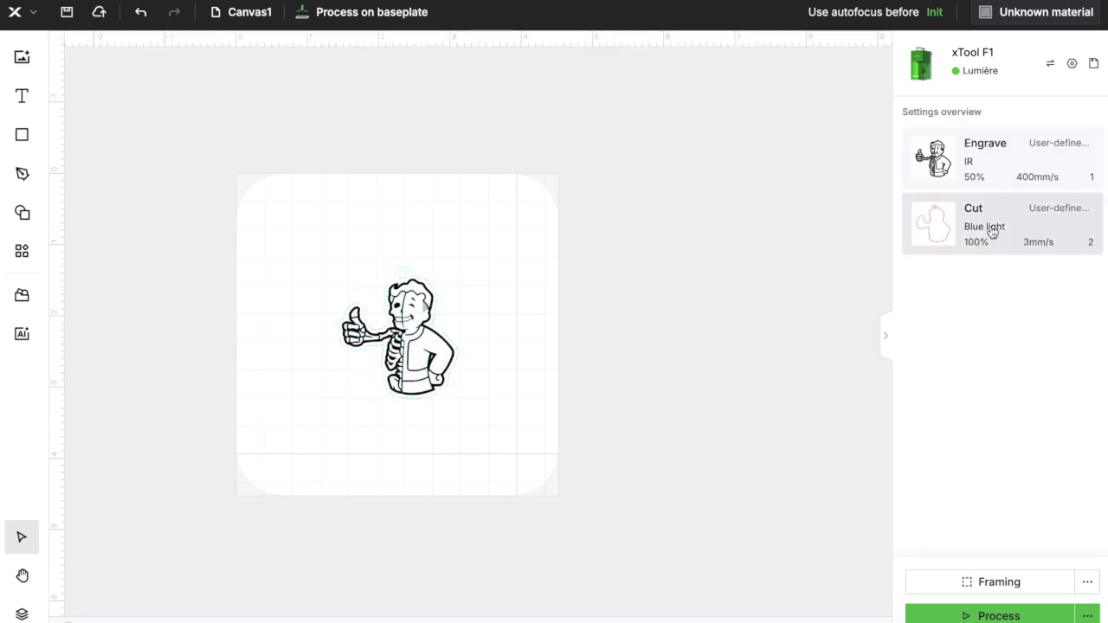
left_click(992, 232)
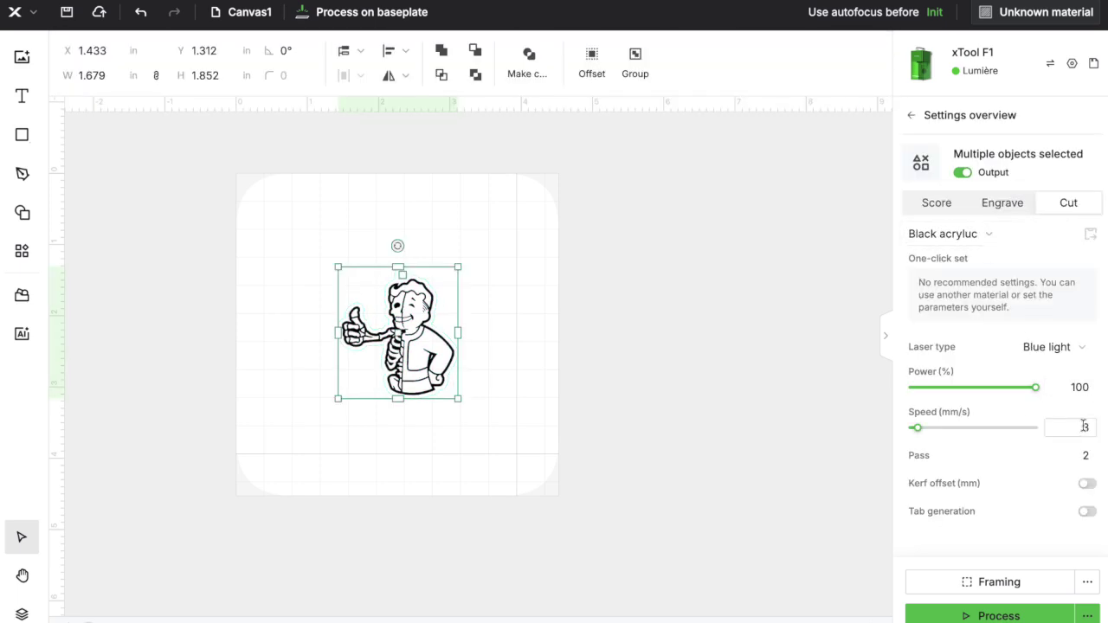
left_click(737, 287)
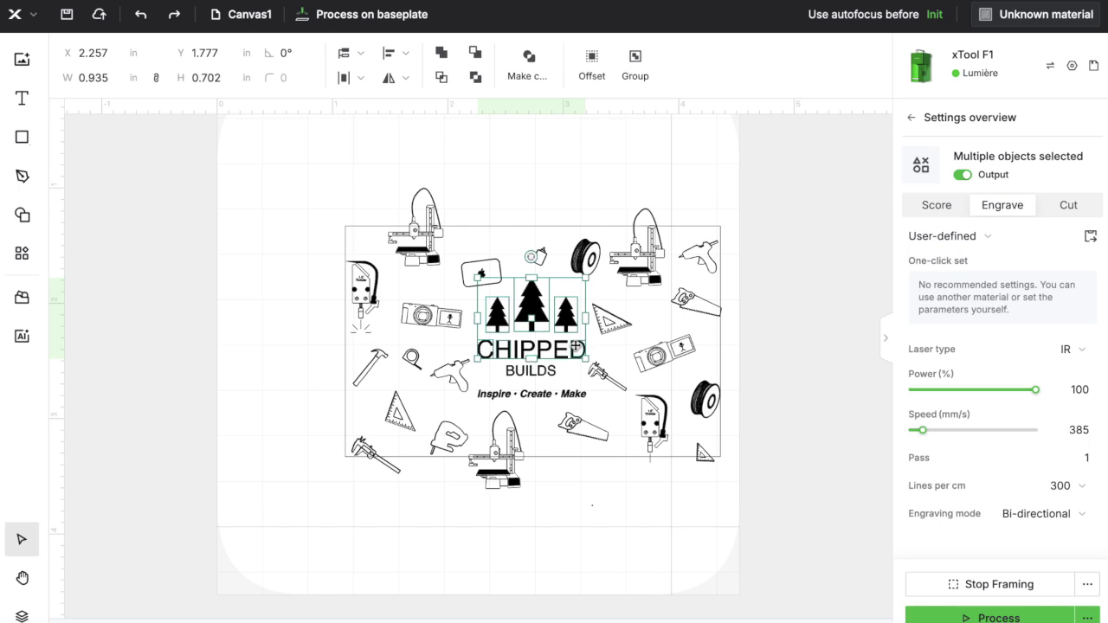
Stop framing, deselect, and process the CHIPPED BUILDS design into the job preview.
key("Escape")
left_click(919, 615)
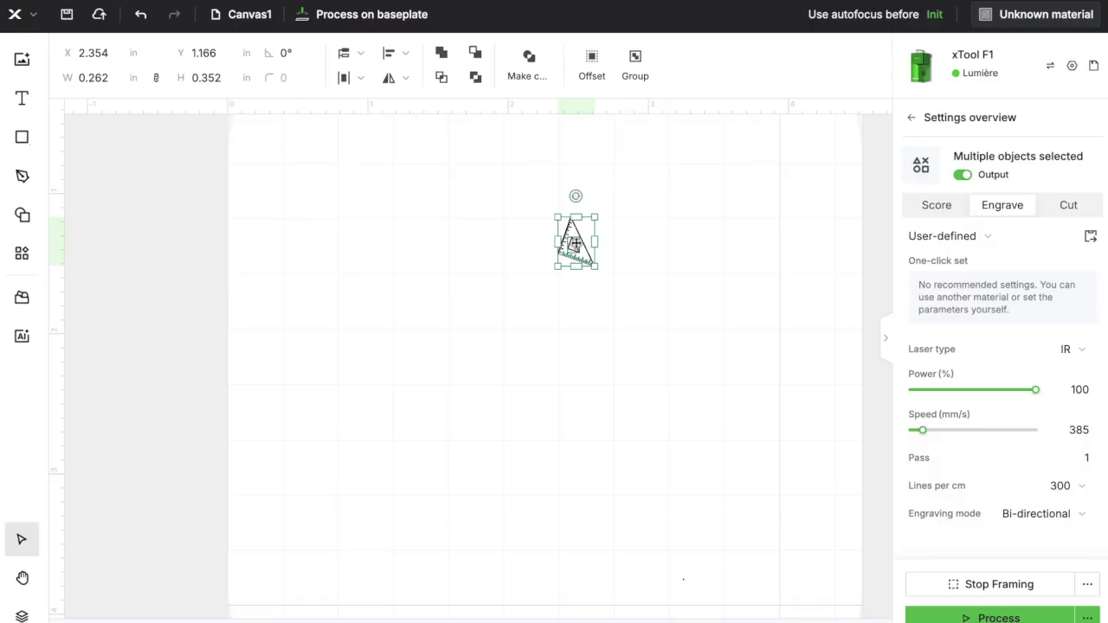
Nudge the small set-square graphic slightly upward on the canvas.
left_click_drag(575, 243, 576, 240)
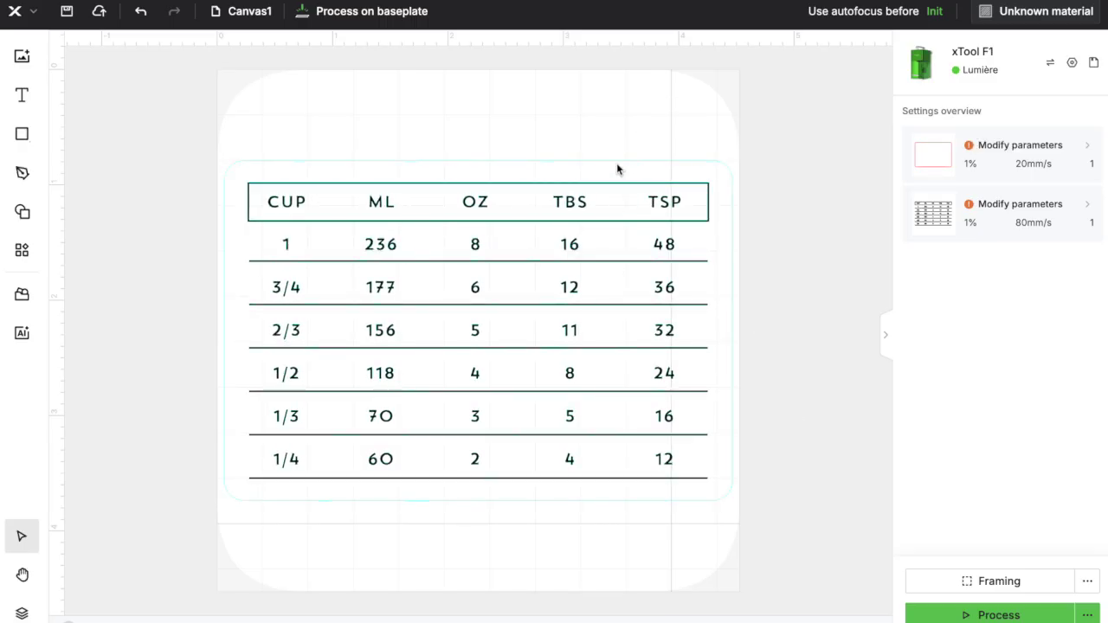
Set the chart's outline to cut at 100% power and 3 mm/s.
left_click(486, 163)
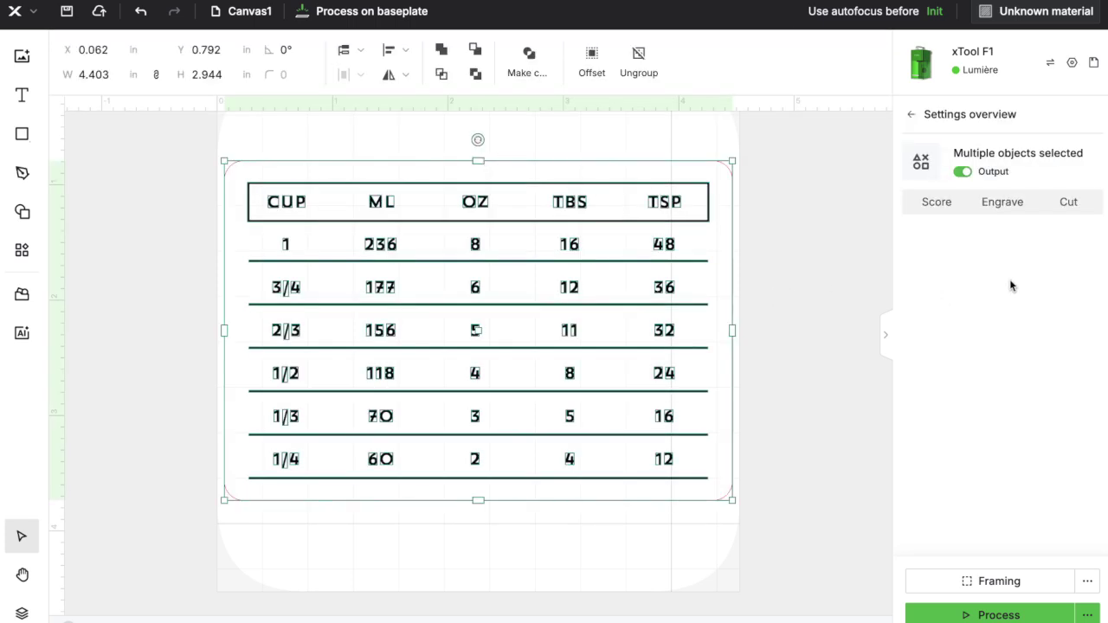
left_click(1062, 204)
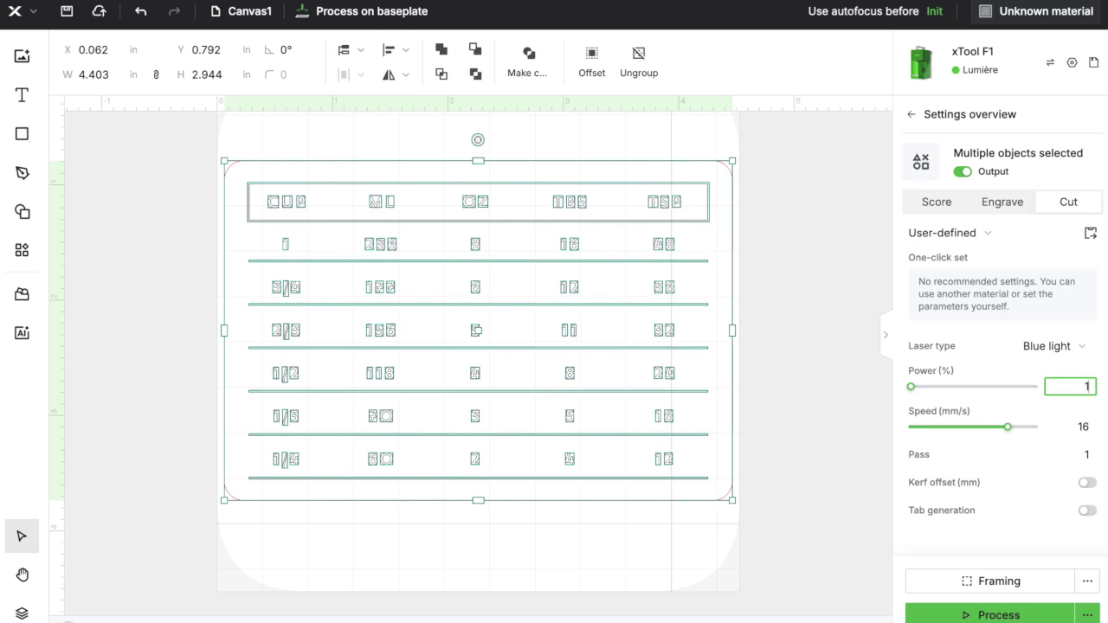
key("Tab")
key("Tab")
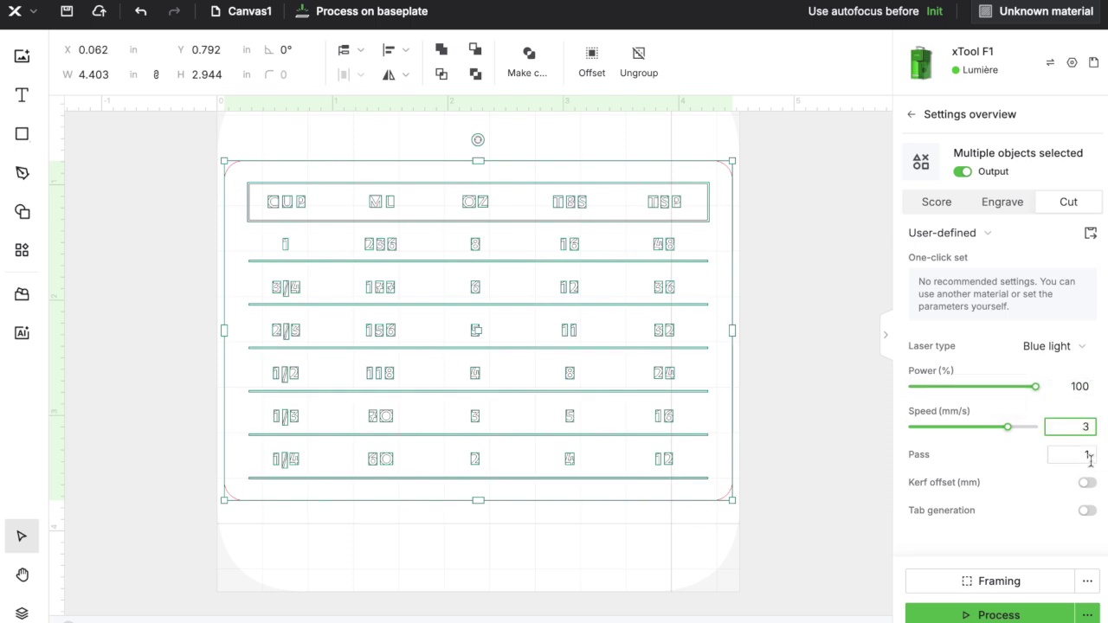
key("Return")
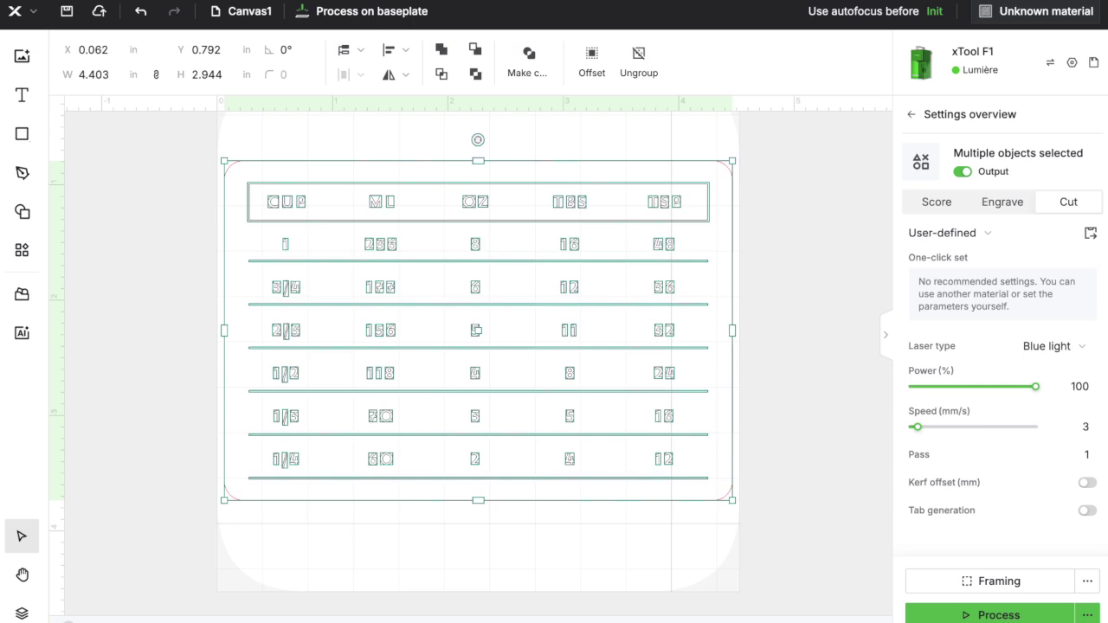
Switch the inner table to engrave at 100% power, 150 mm/s, 140 lines/cm, then frame the job.
left_click(89, 622)
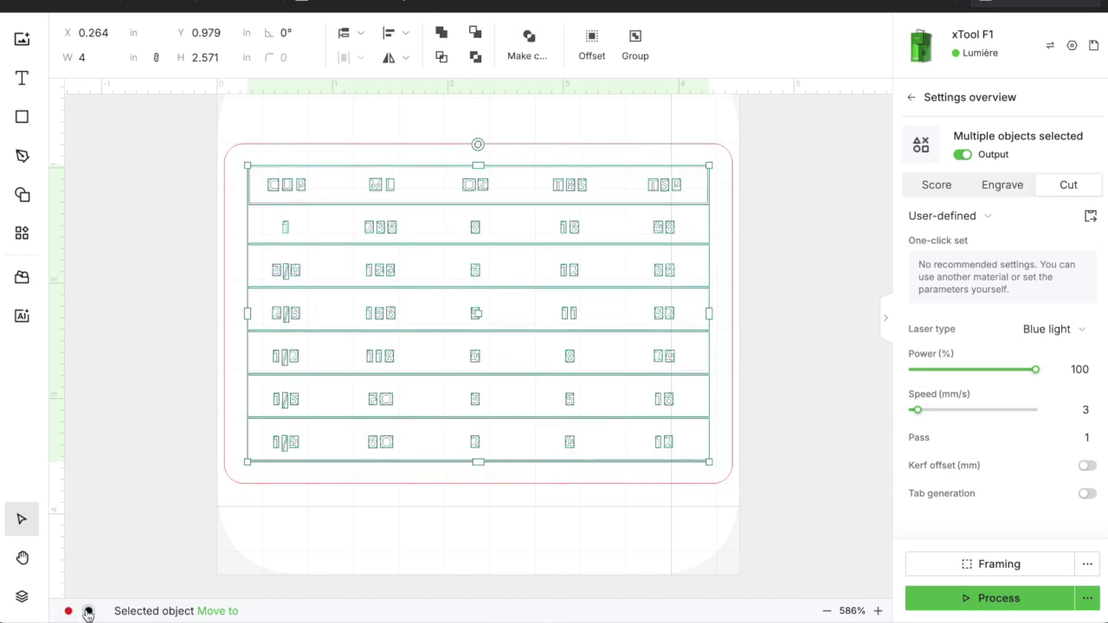
left_click(1020, 189)
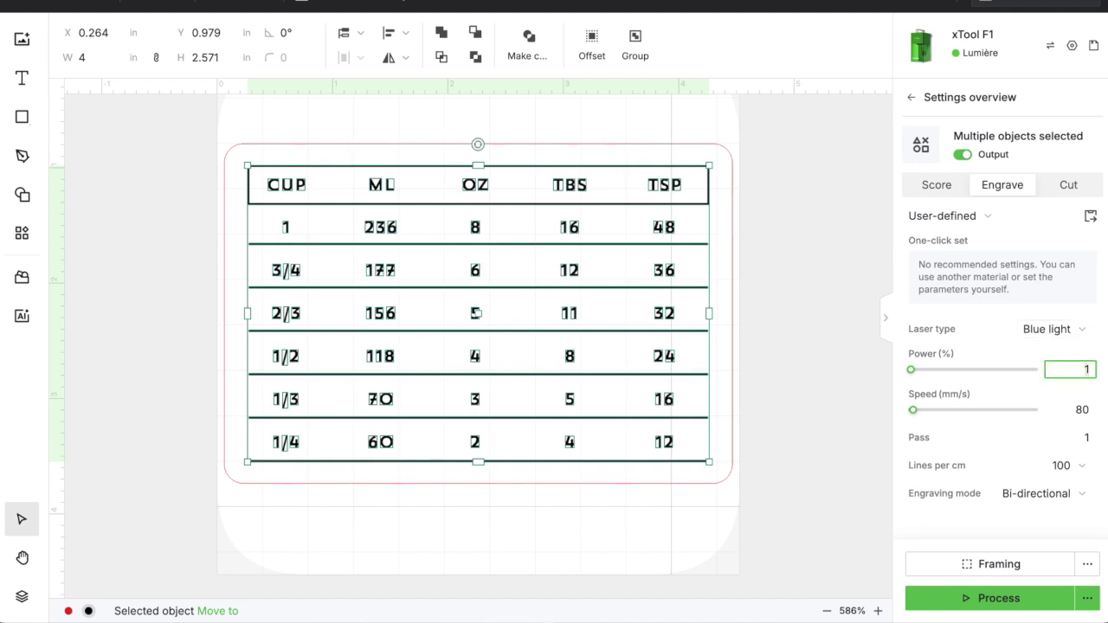
key("Tab")
type("1")
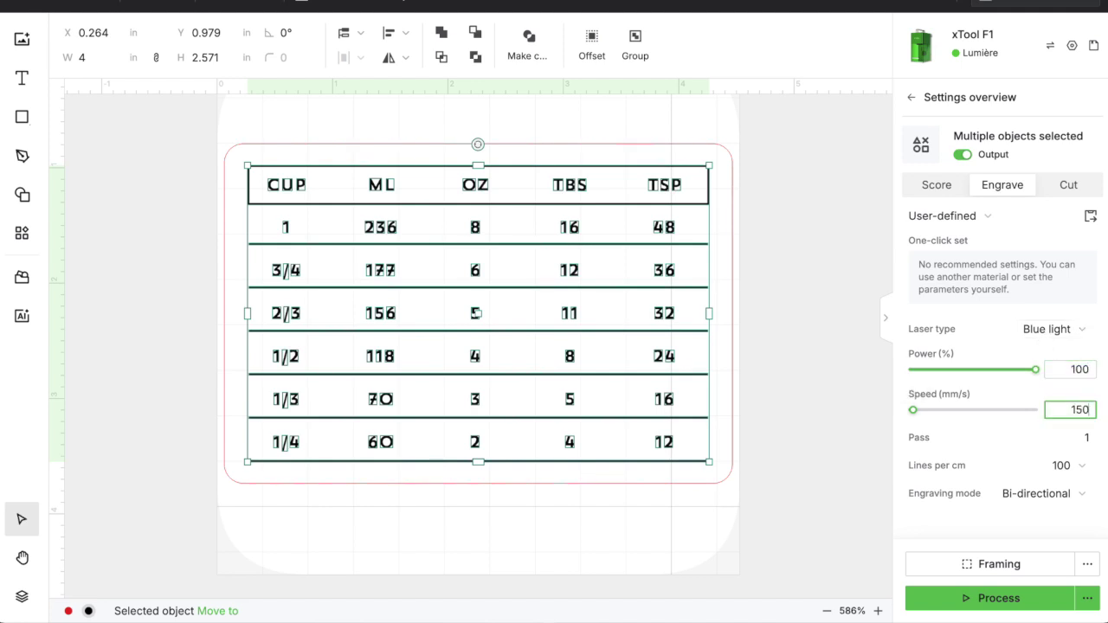
type("50")
left_click(1065, 465)
scroll(1033, 401, "down", 3)
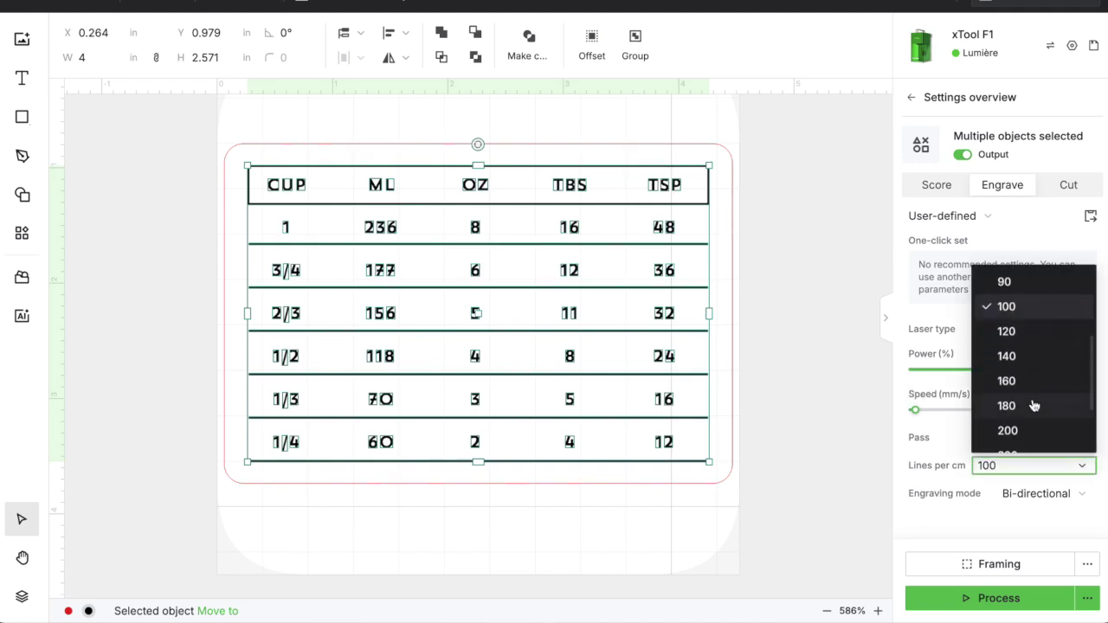
left_click(1008, 356)
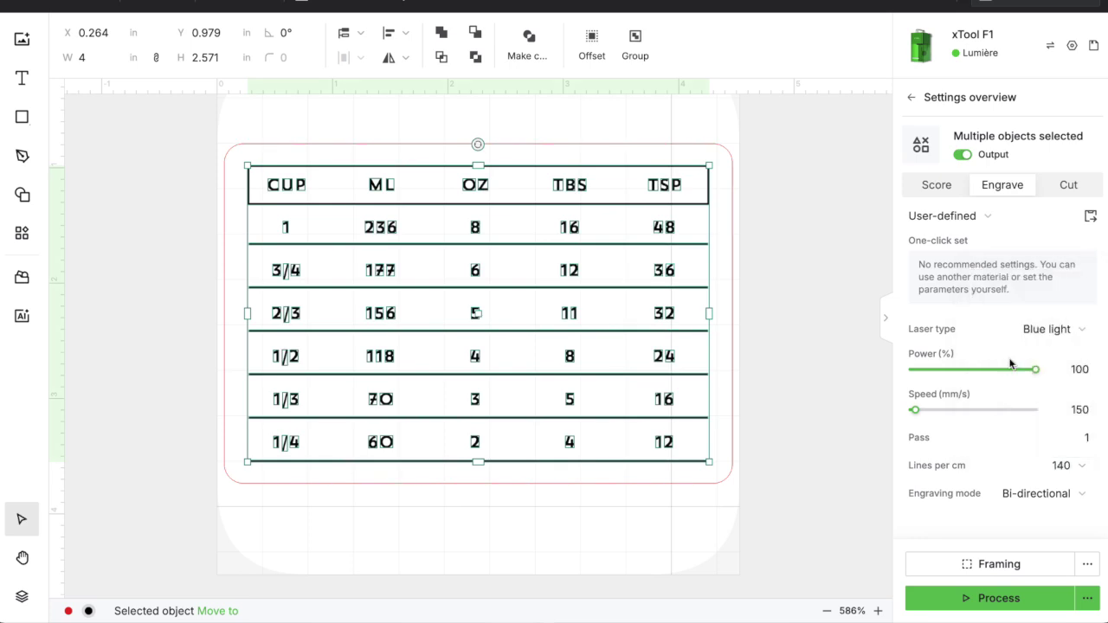
left_click(967, 563)
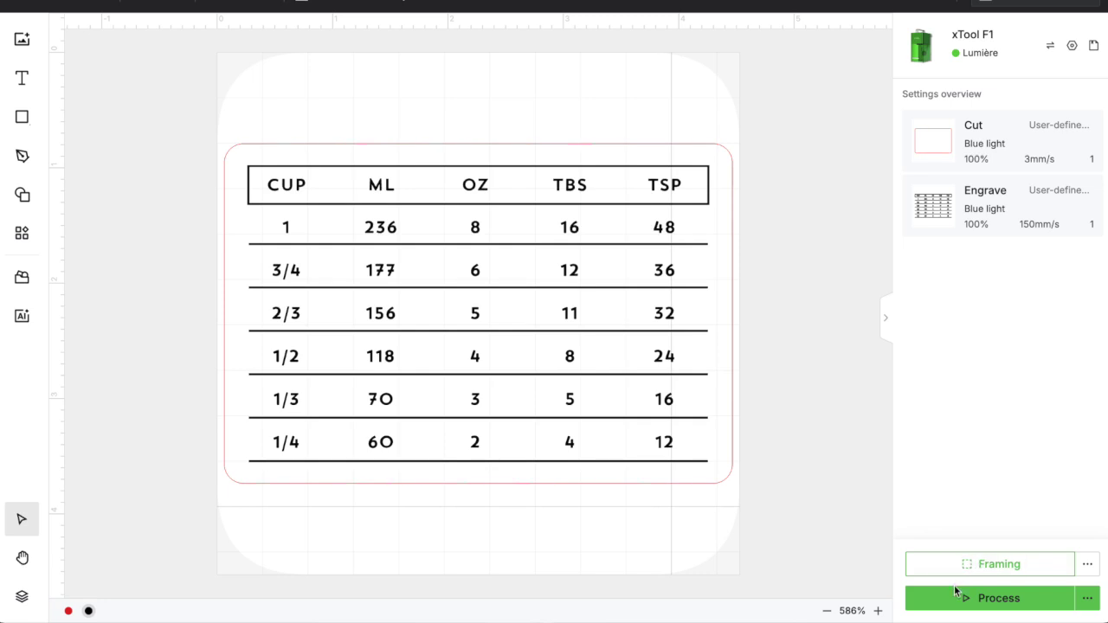
Process the conversion chart, continuing past the fire-detection safety warning.
left_click(959, 597)
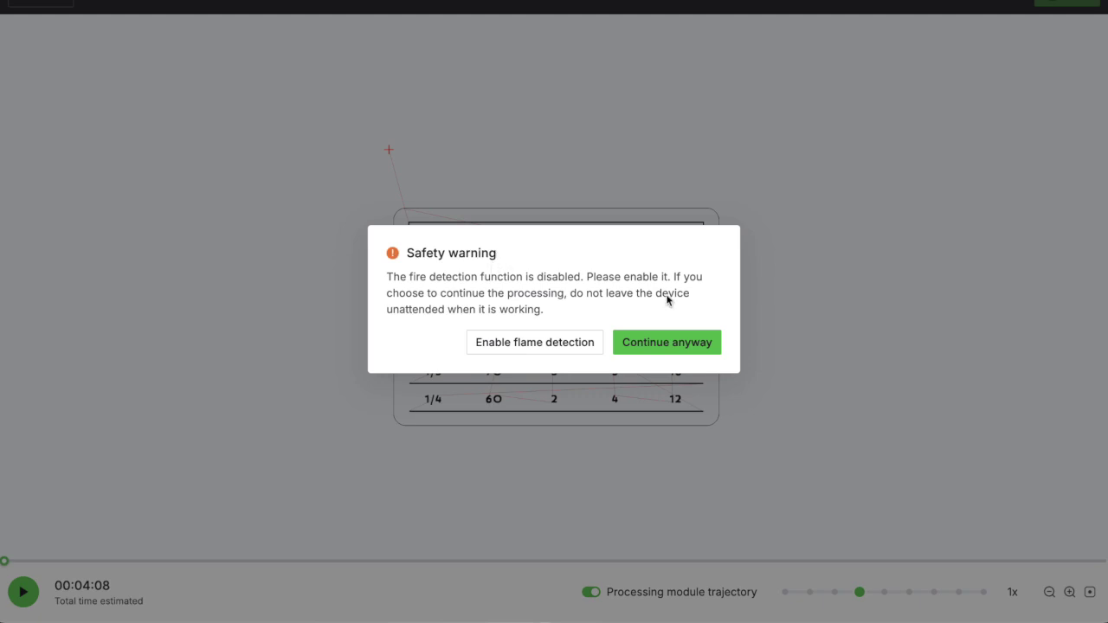
left_click(646, 351)
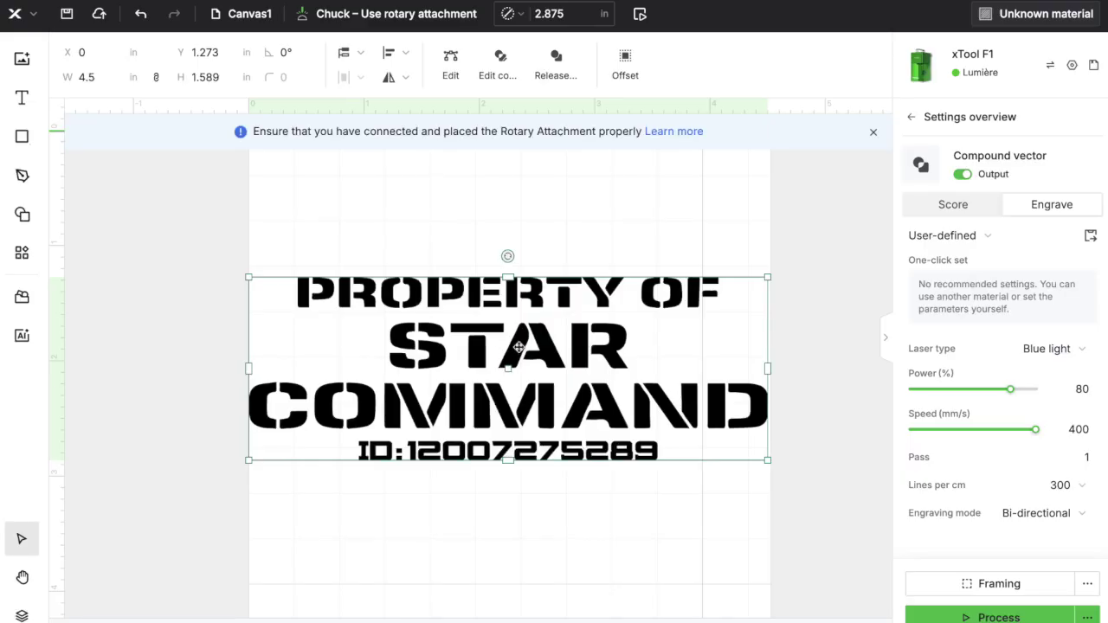
Raise the Star Command text to Y 0.579 and keep the Chuck processing mode.
left_click_drag(517, 347, 514, 267)
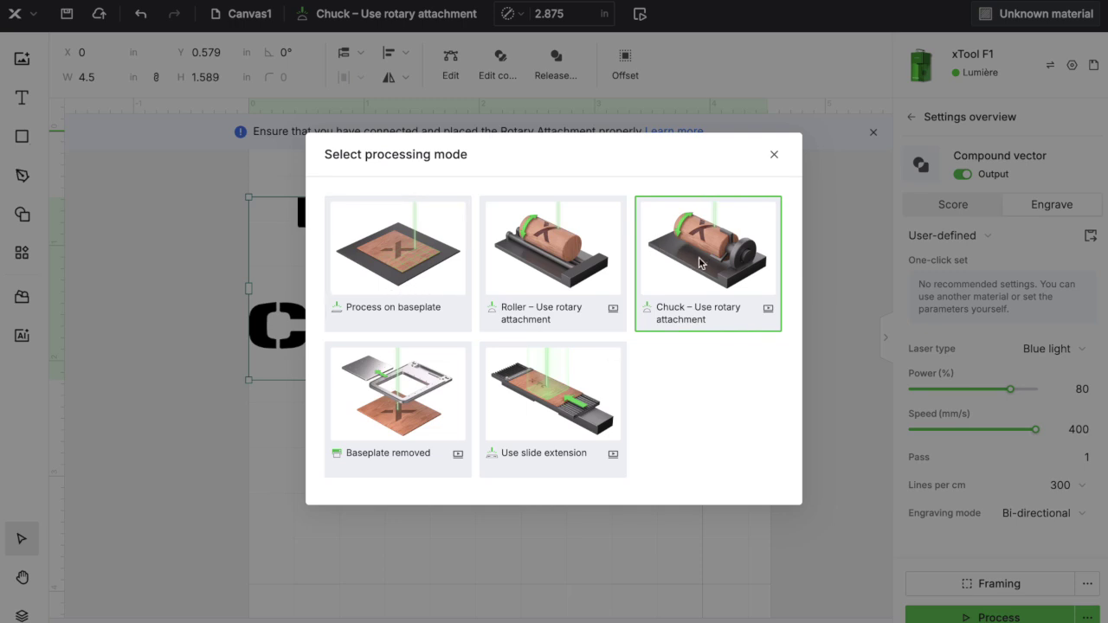
left_click(776, 154)
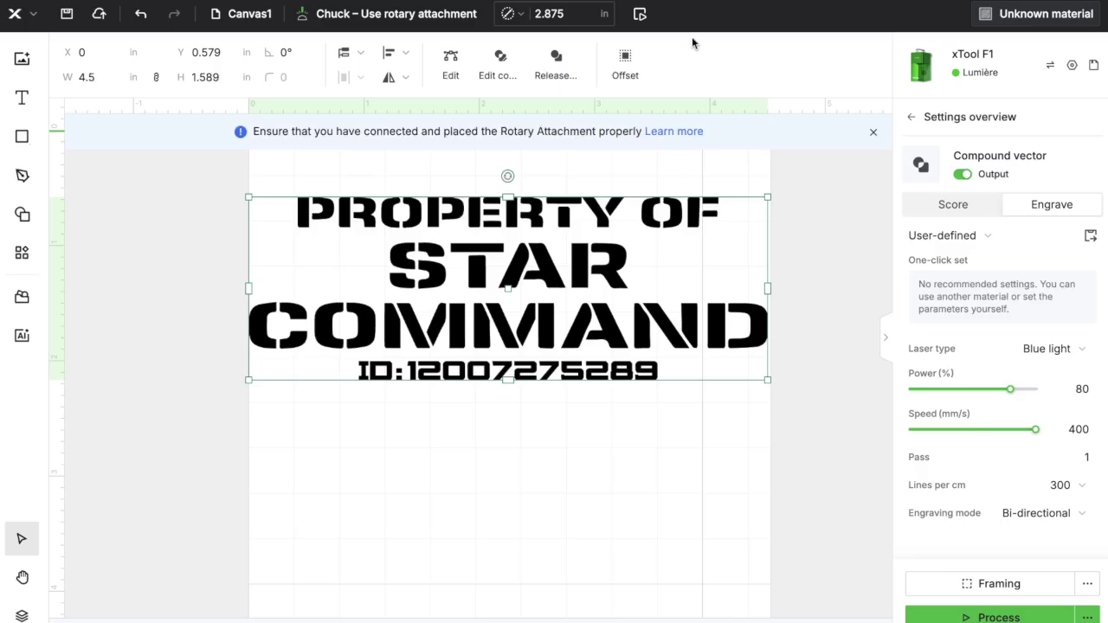
Inspect the Star Command design on the rotating 3D tumbler model preview.
left_click(640, 16)
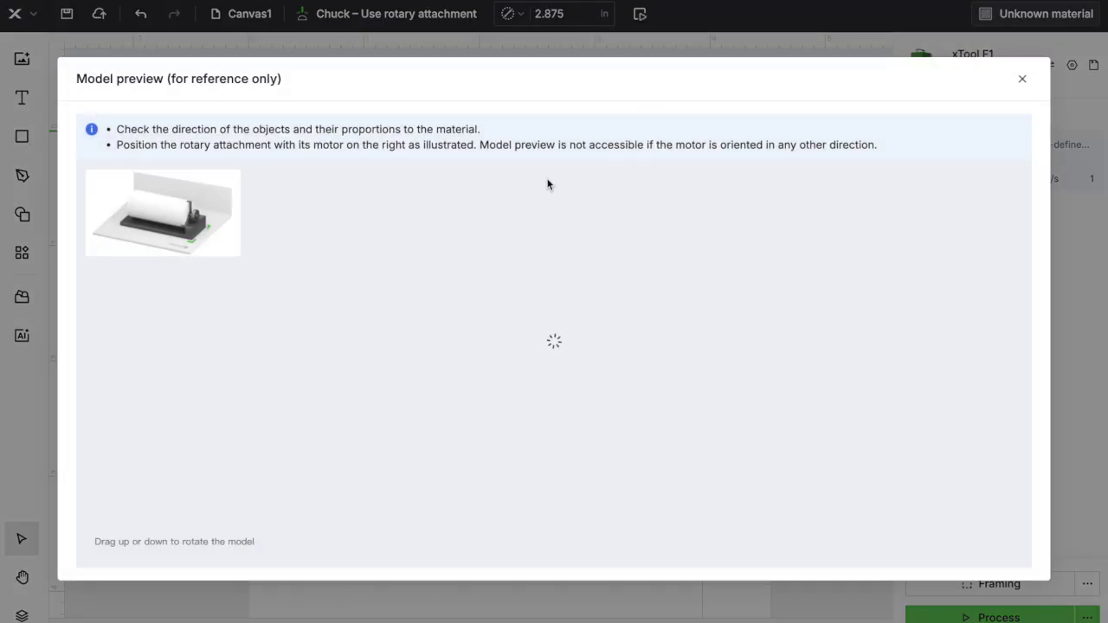
left_click_drag(678, 408, 594, 376)
key("Escape")
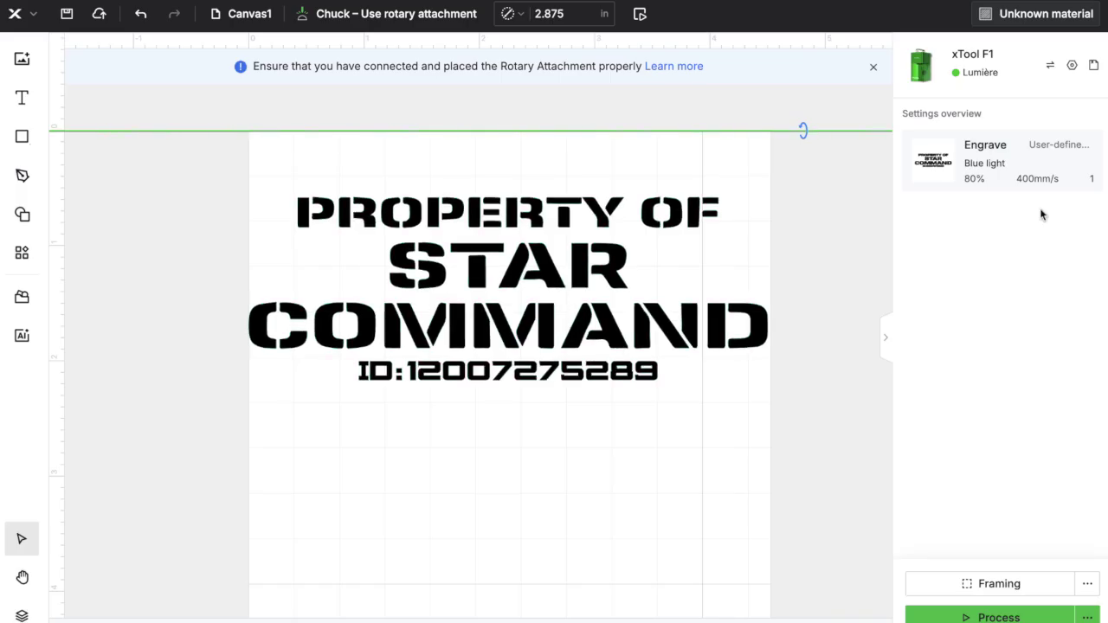
Frame the Star Command engraving, then process and start the job on the laser.
left_click(1021, 162)
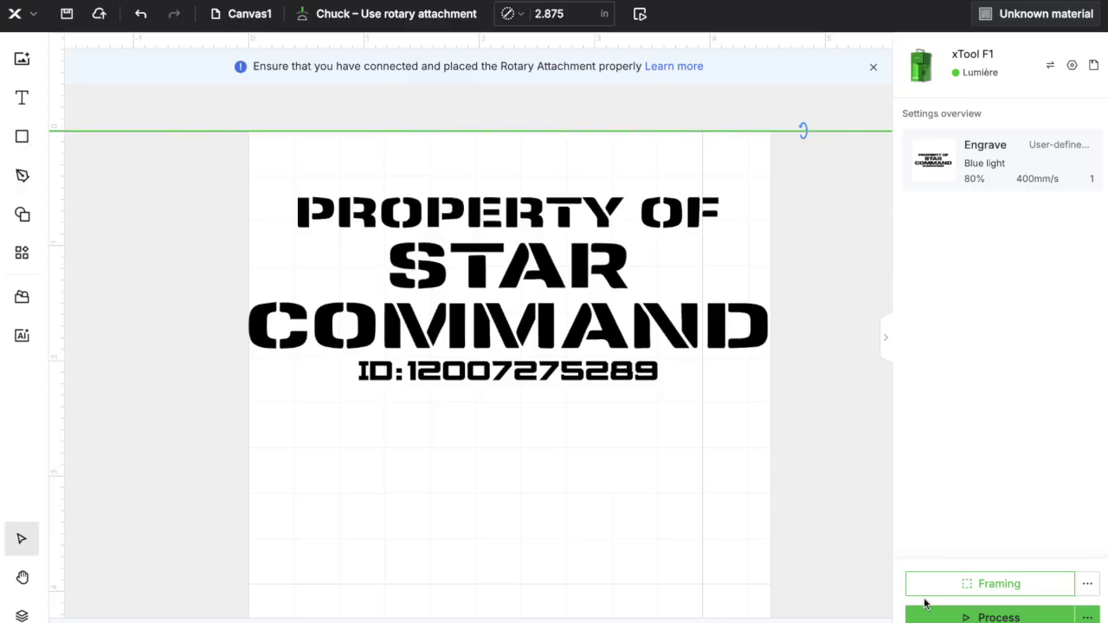
left_click(924, 616)
left_click(1071, 13)
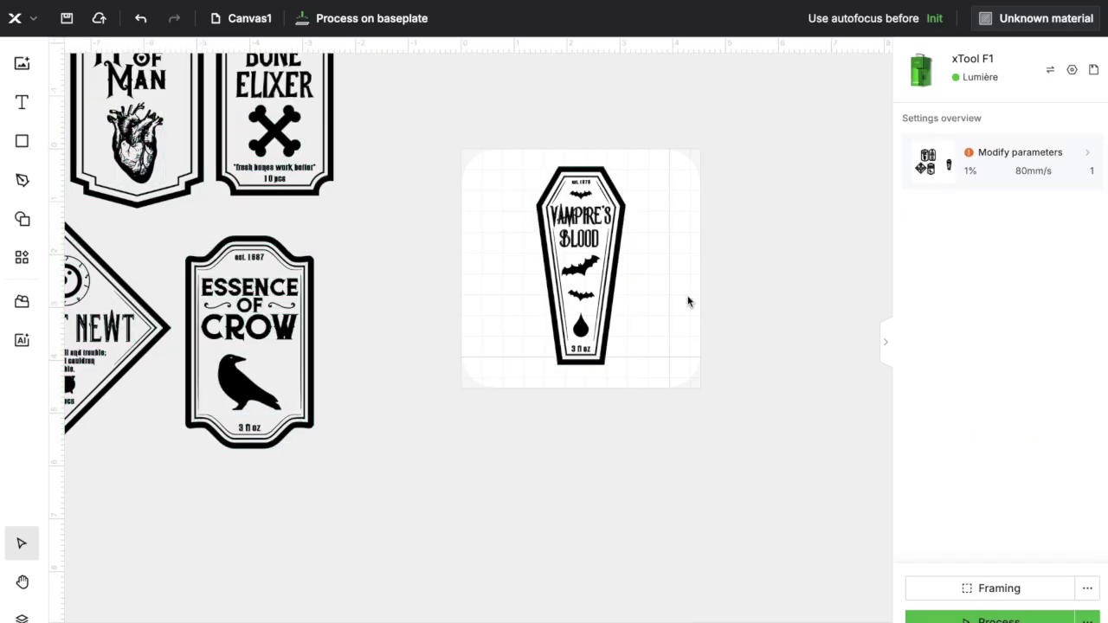
Select the Vampire's Blood coffin label and zoom in to show its settings.
left_click(592, 250)
scroll(564, 527, "down", 2)
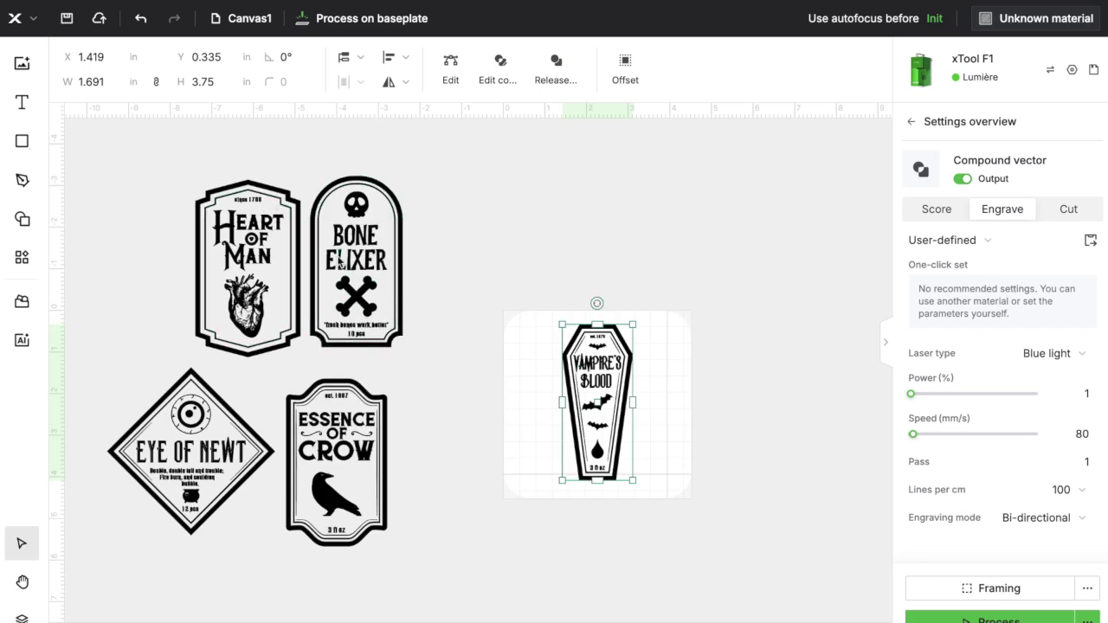
scroll(597, 419, "up", 5)
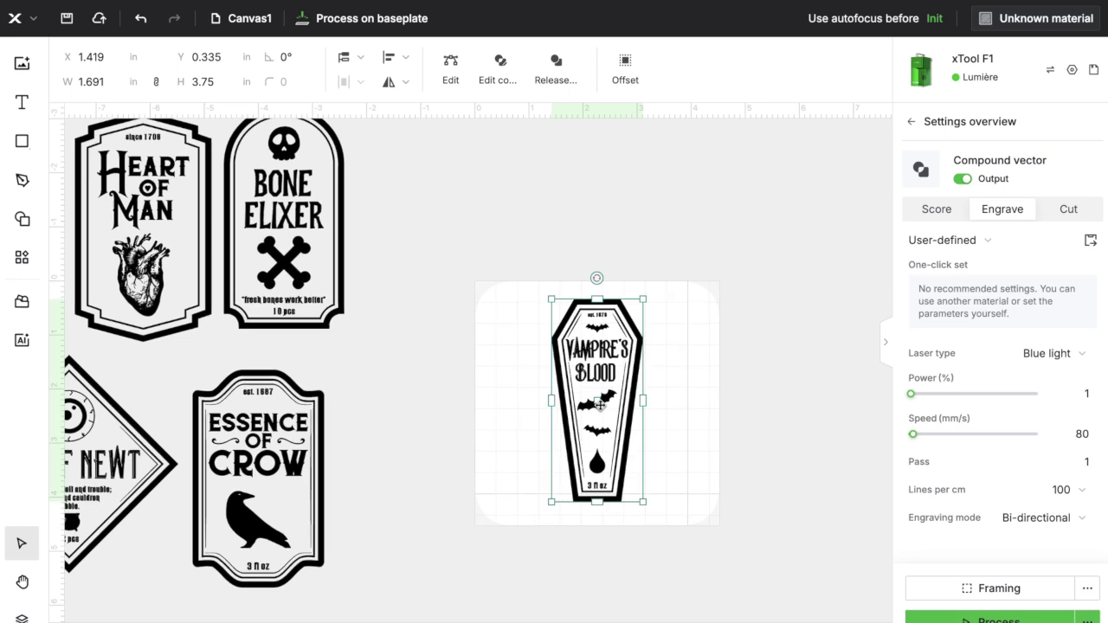
scroll(600, 405, "right", 4)
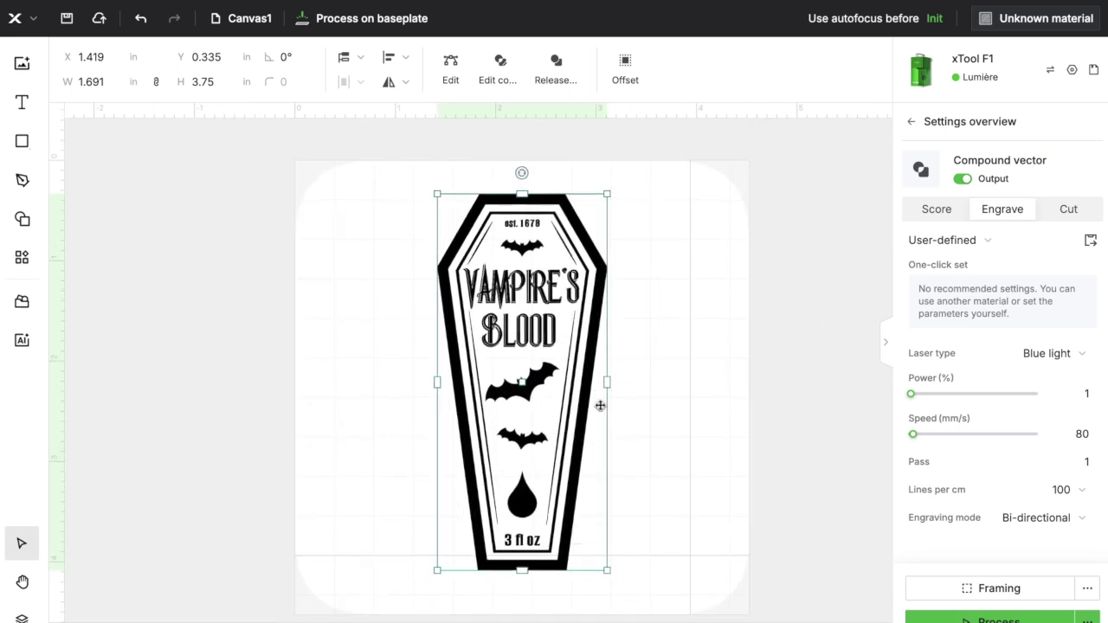
scroll(599, 409, "right", 1)
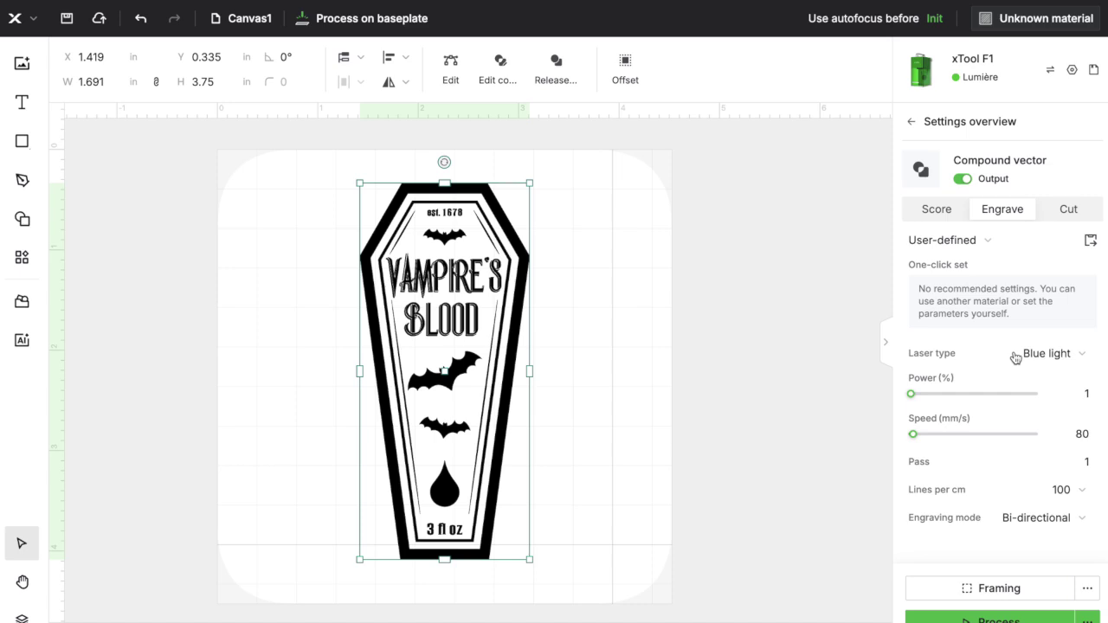
Set the coffin label to engrave at 100% power and 50 mm/s, and start framing.
left_click(1067, 386)
type("00")
key("Tab")
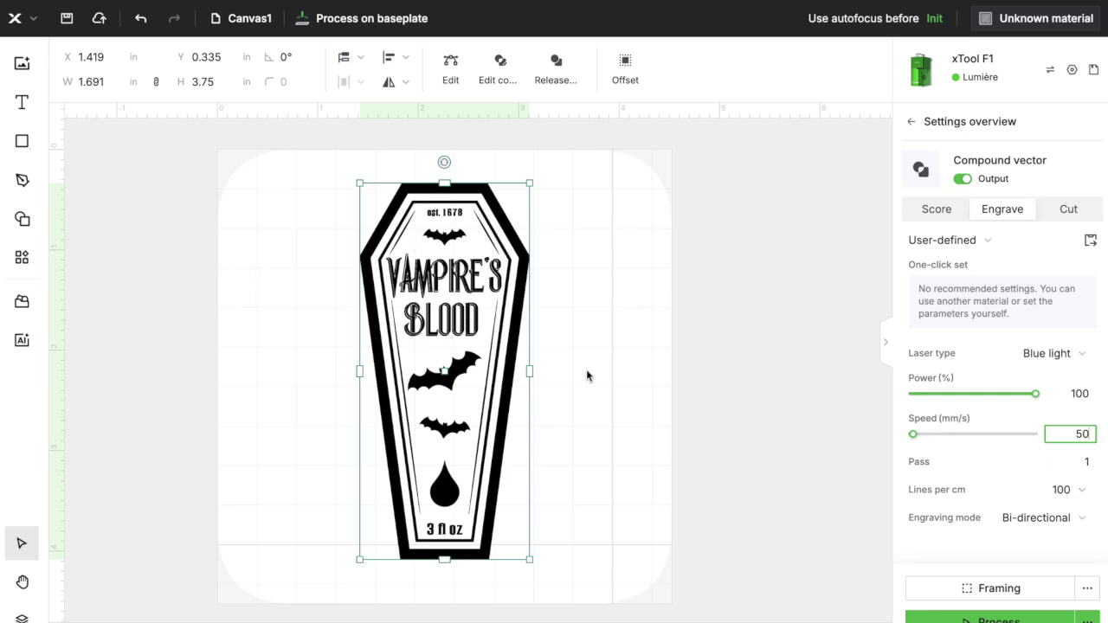
left_click(958, 590)
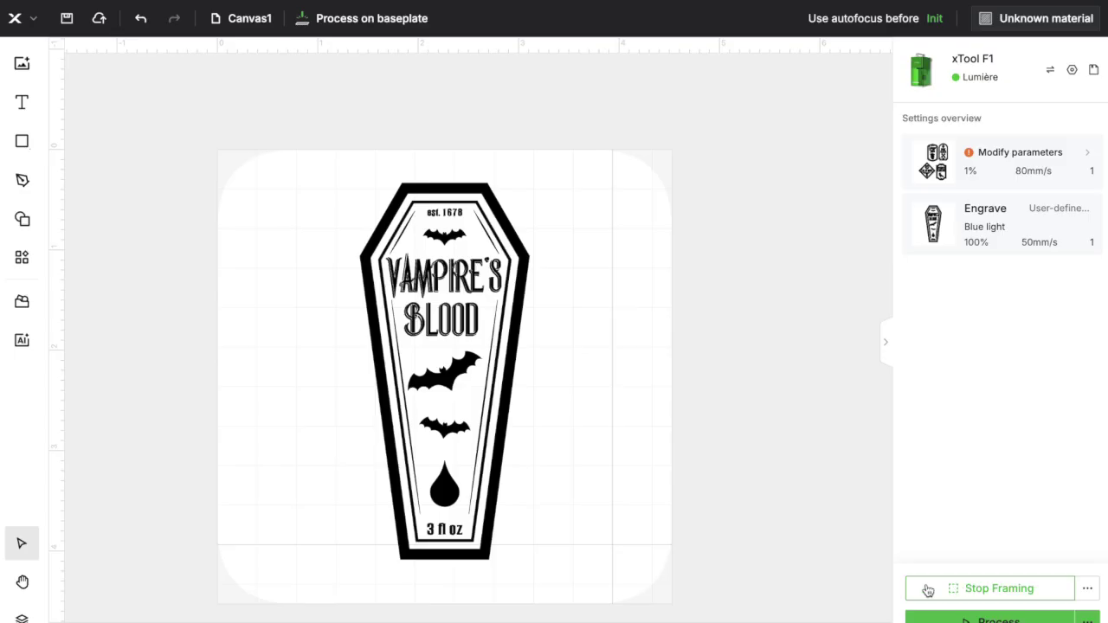
Resize the label to 3 in tall, realign it, and stop framing.
left_click(444, 372)
double_click(212, 81)
type("3.2")
key("BackSpace")
key("BackSpace")
key("Return")
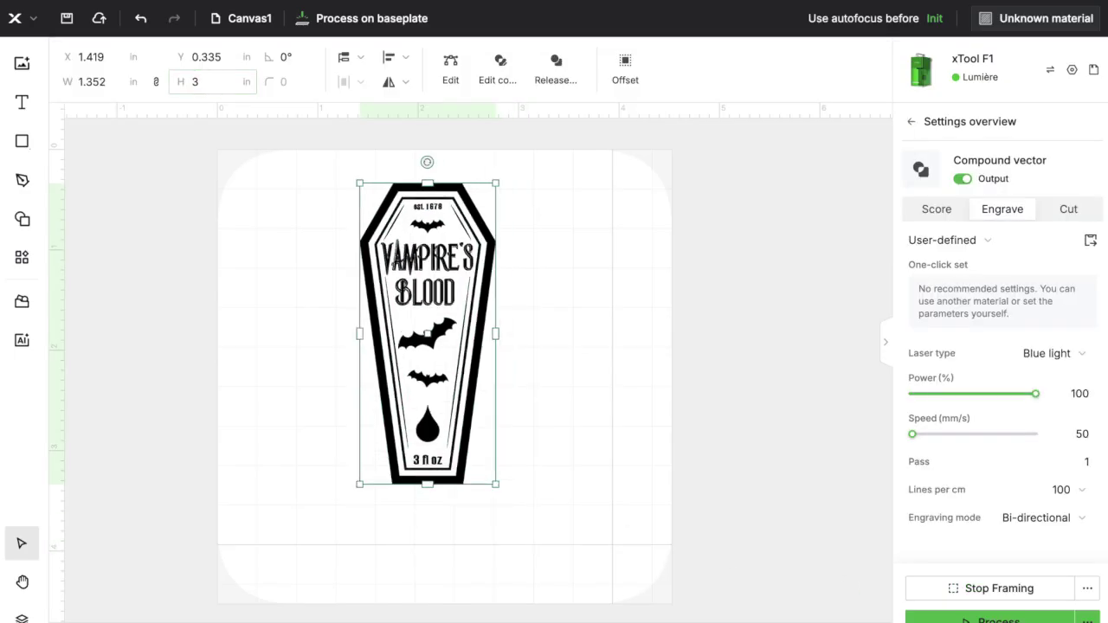
left_click(396, 57)
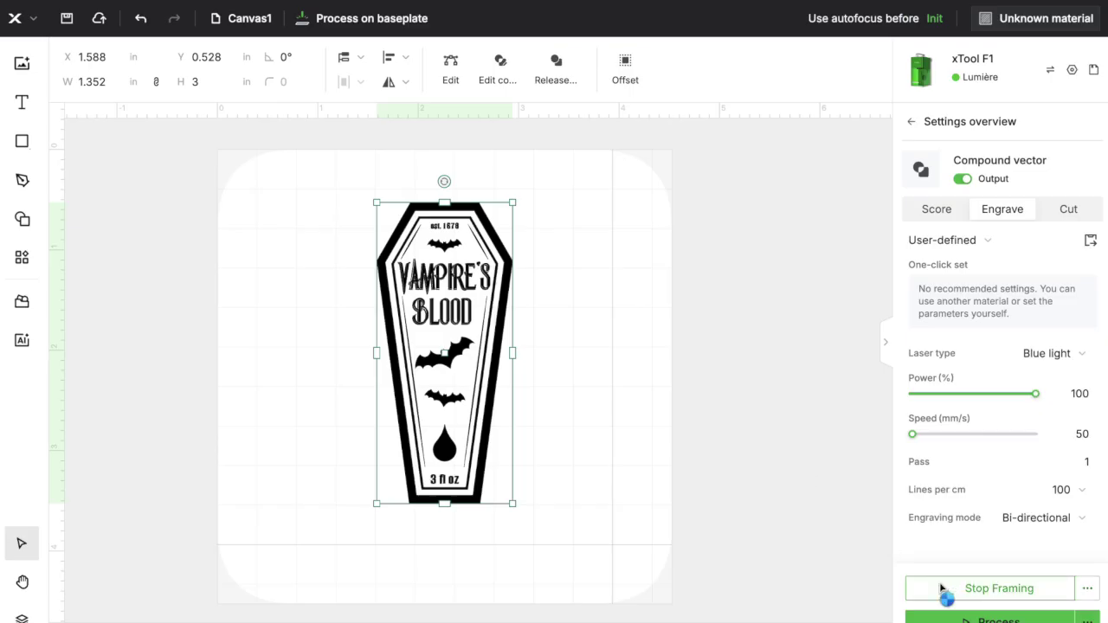
left_click(943, 595)
Open the Process preview for the 1.352 × 3 in coffin label.
left_click(941, 615)
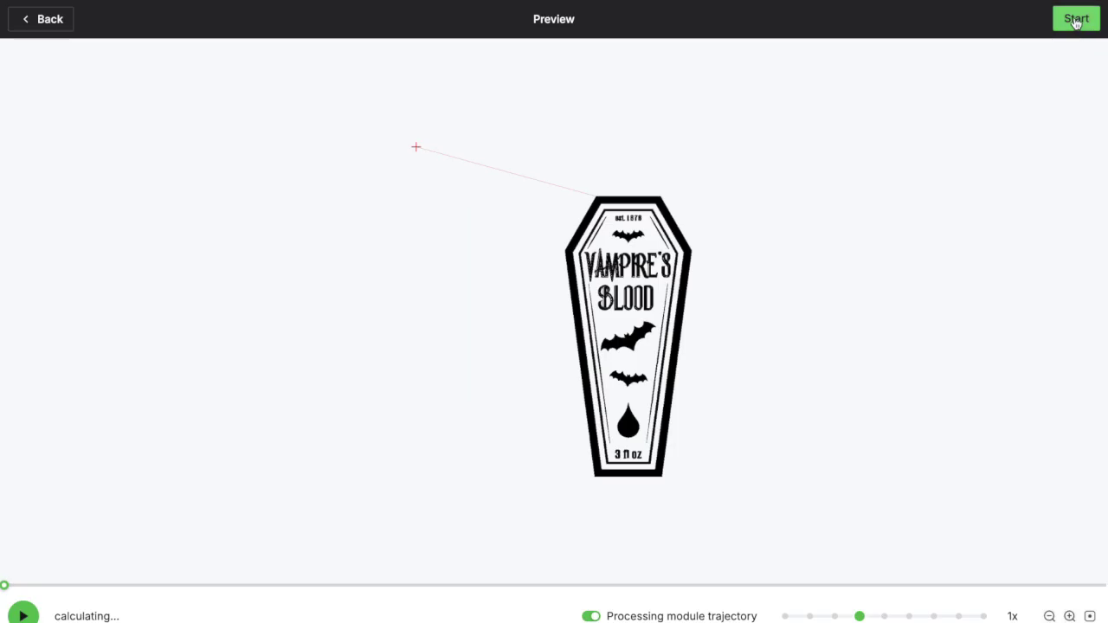